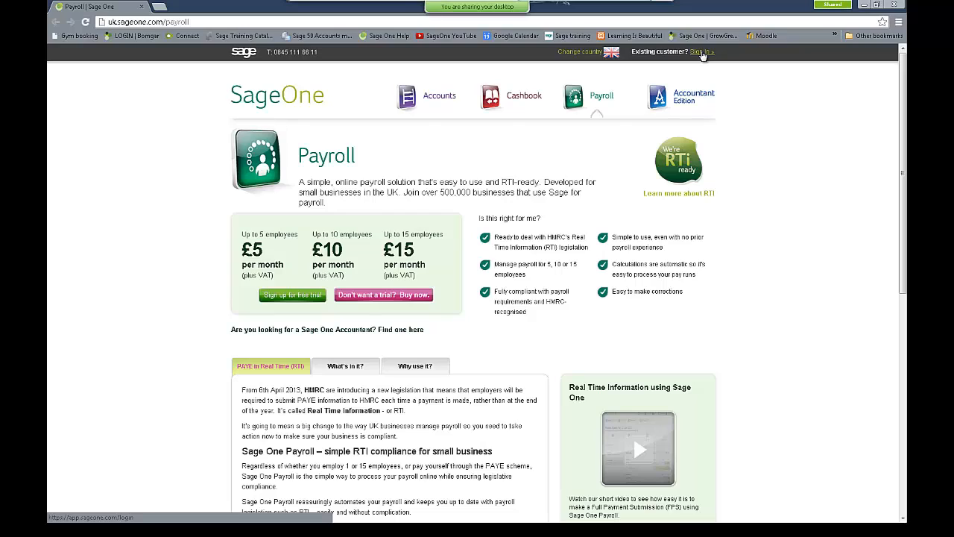
# Step: Sign in to the accountant account with its e-mail address and password to reach Active Clients
pyautogui.click(701, 52)
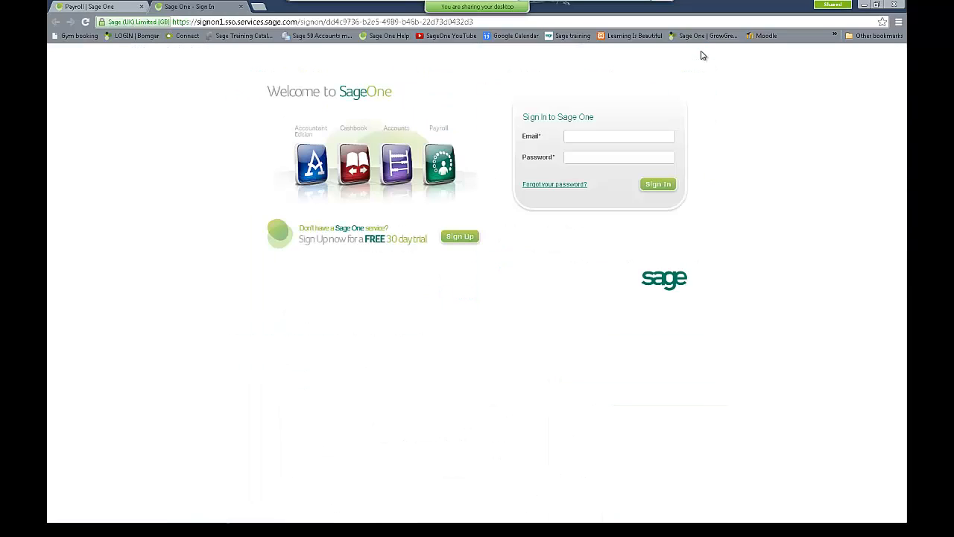
pyautogui.click(575, 135)
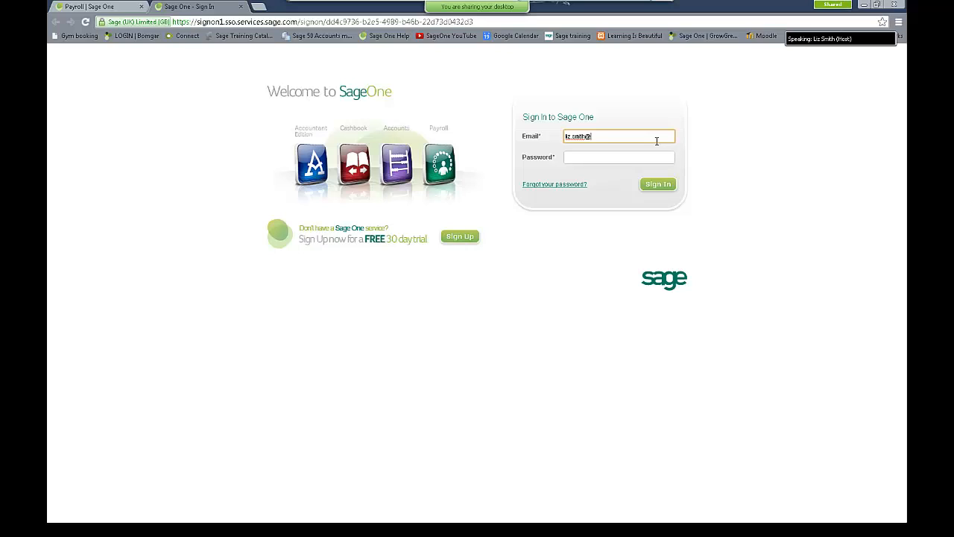
pyautogui.press('Tab')
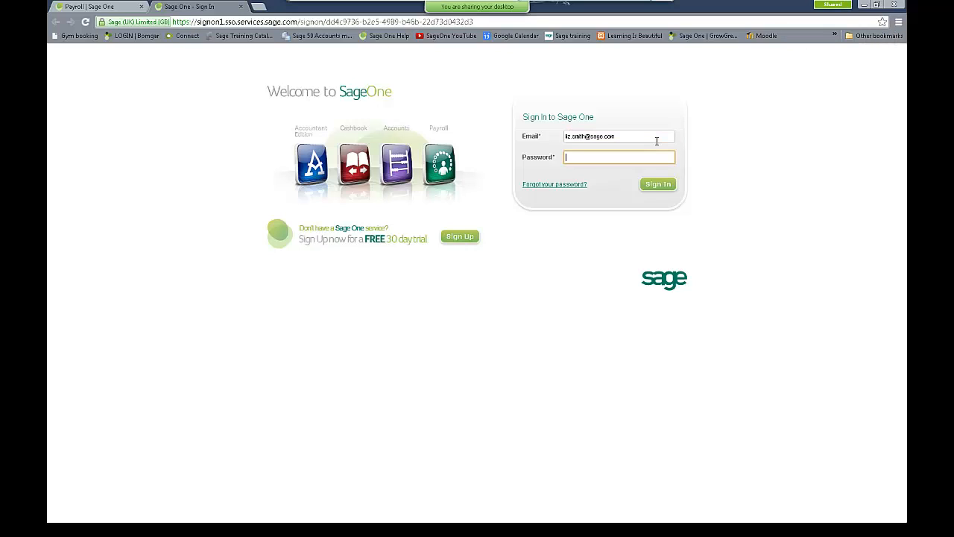
pyautogui.write('••••••••')
pyautogui.press('Return')
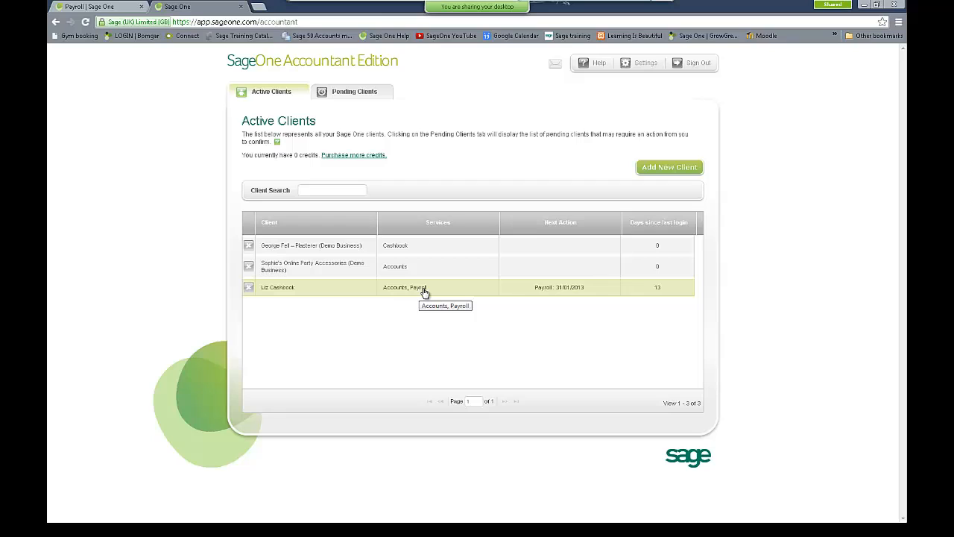
# Step: Open the client's details page and scroll through Financial Details, Payroll Details and Notes
pyautogui.click(316, 293)
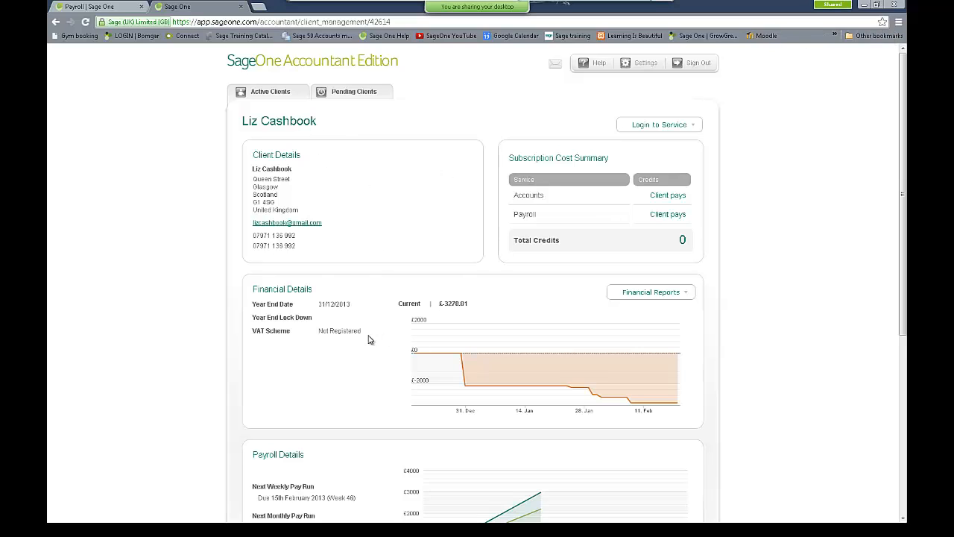
pyautogui.scroll(-1, 368, 339)
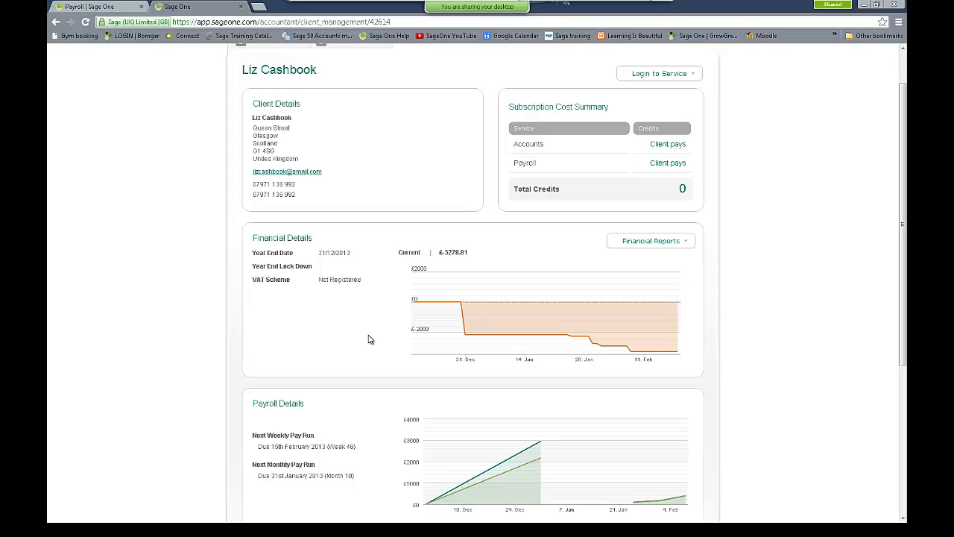
pyautogui.scroll(-2, 368, 339)
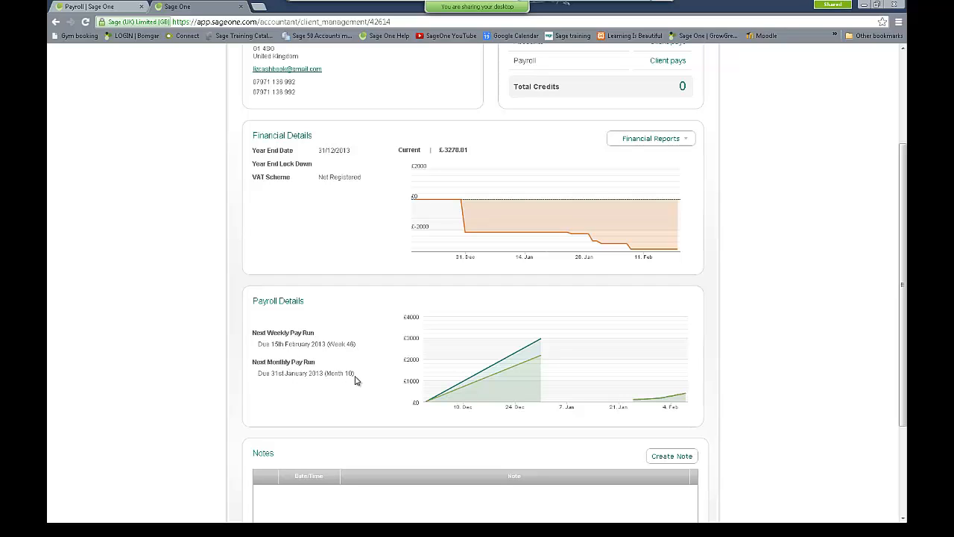
pyautogui.scroll(-1, 355, 380)
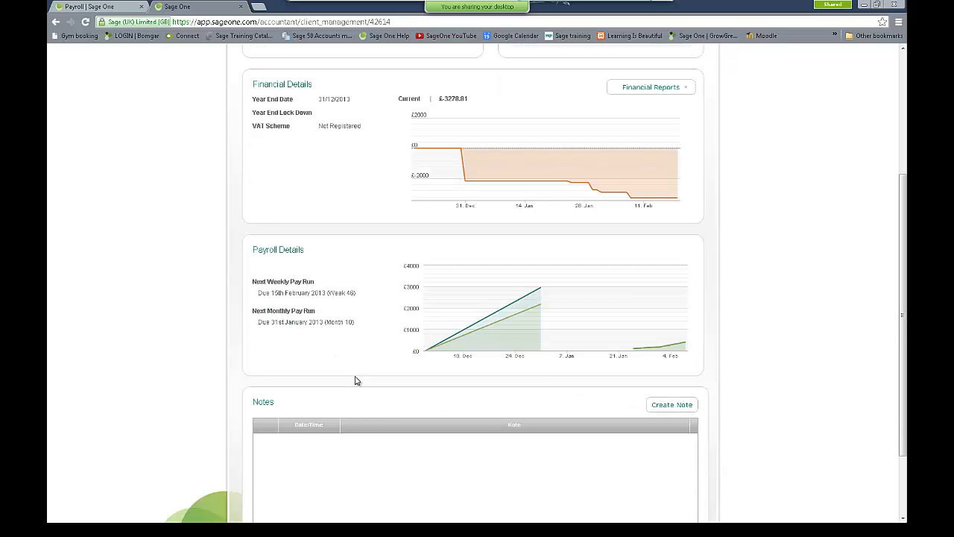
pyautogui.scroll(-1, 355, 380)
pyautogui.scroll(-1, 356, 381)
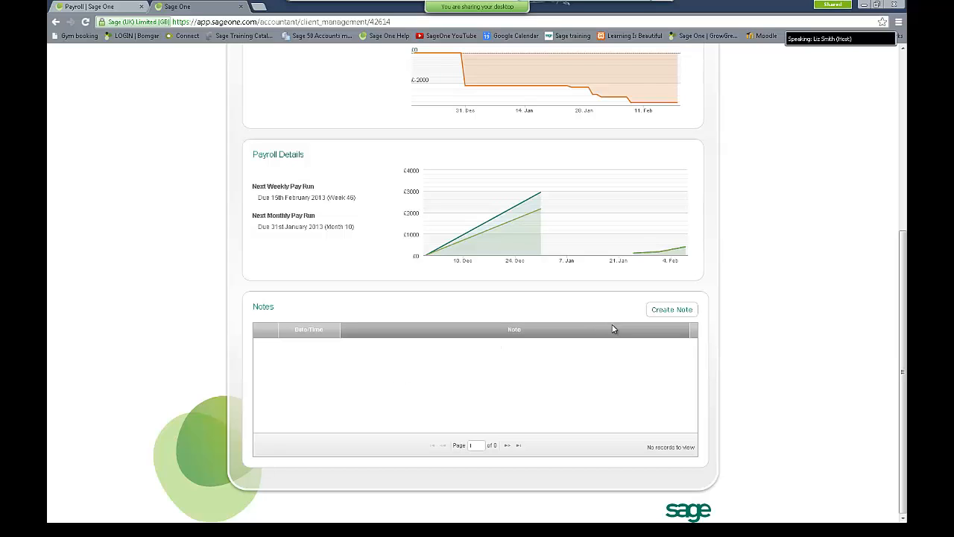
# Step: Save a client note reading 'please send any HMRC notifications to me'
pyautogui.click(679, 311)
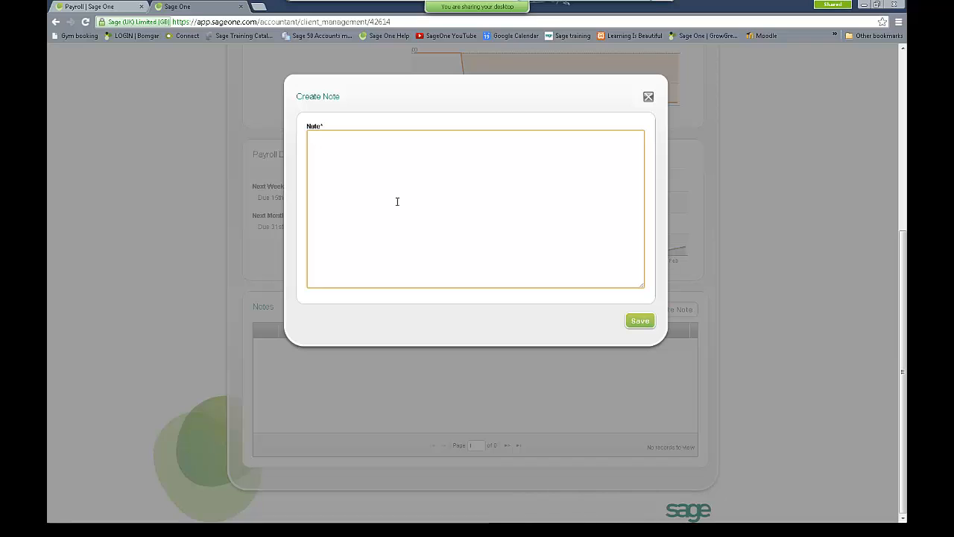
pyautogui.write('please send any')
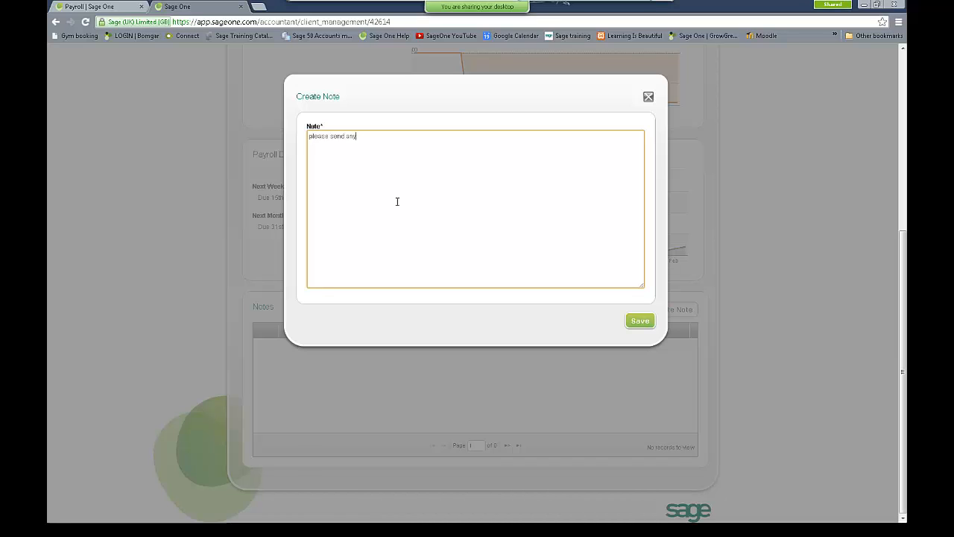
pyautogui.write(' HMRC notifications ')
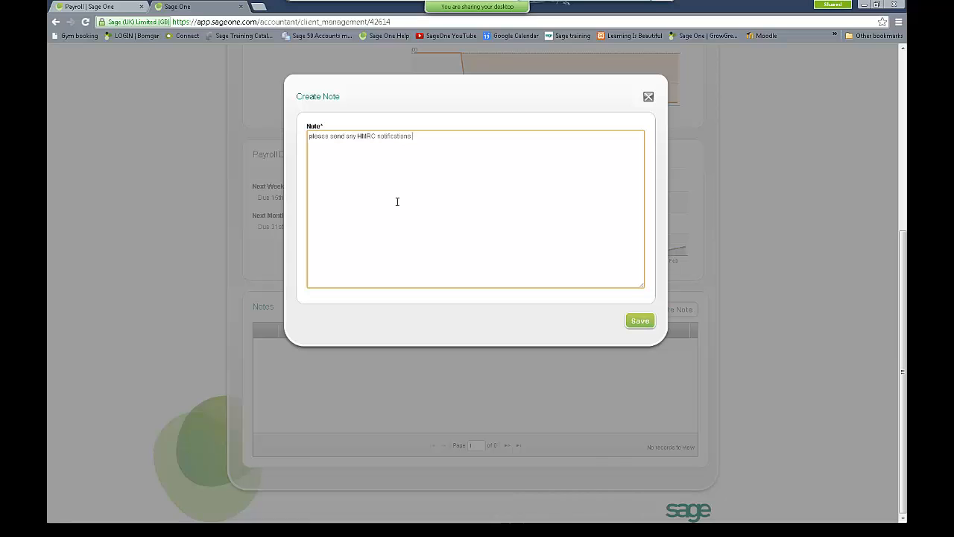
pyautogui.write('to me')
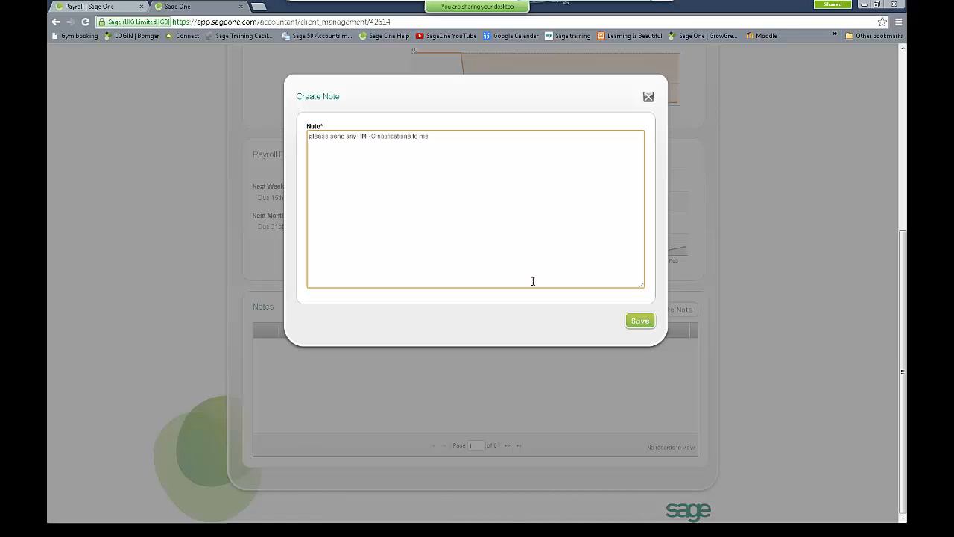
pyautogui.click(639, 321)
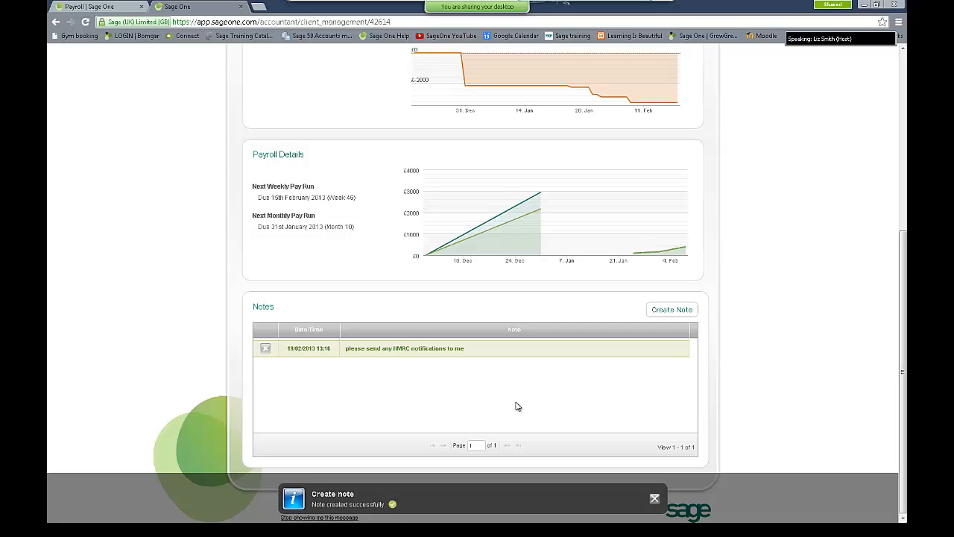
pyautogui.scroll(5, 518, 407)
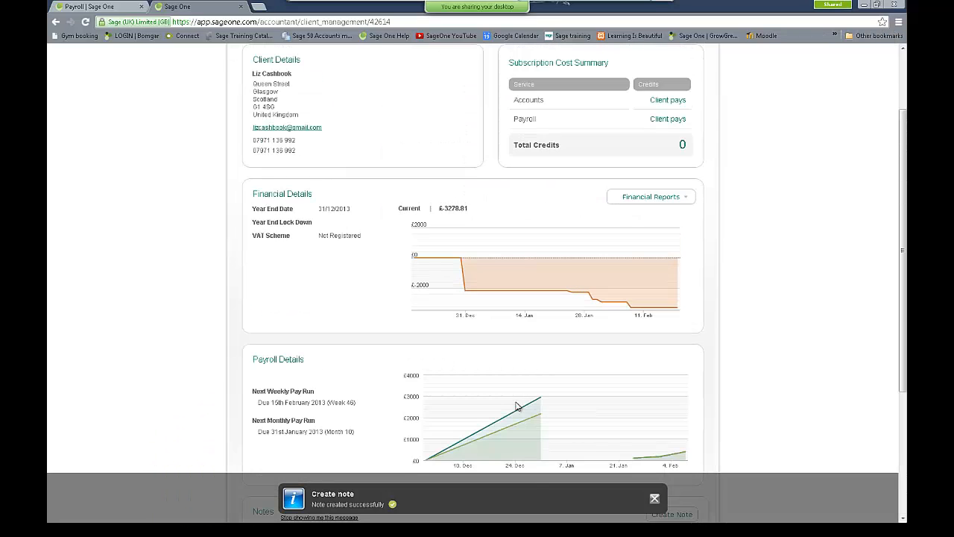
pyautogui.scroll(2, 517, 406)
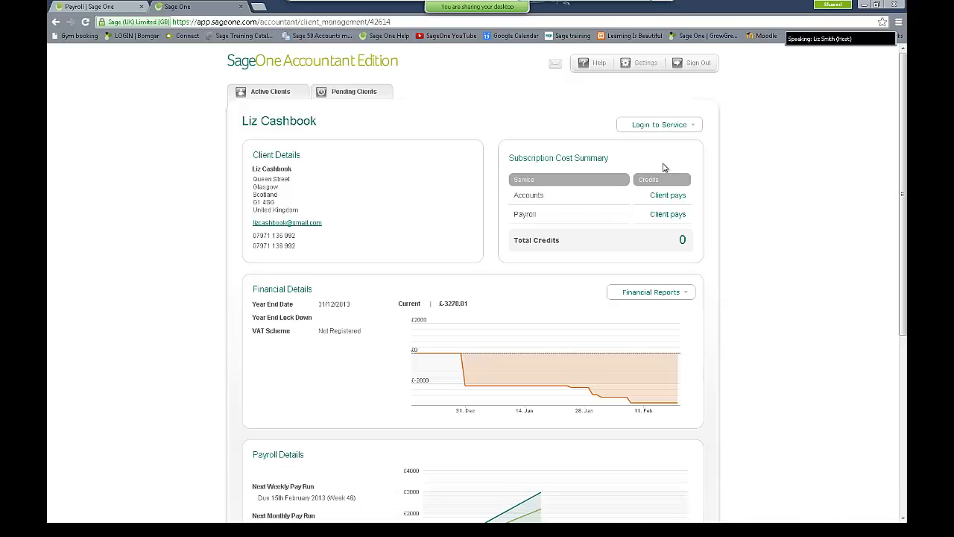
# Step: Log into the client's payroll via Login to Service
pyautogui.click(679, 128)
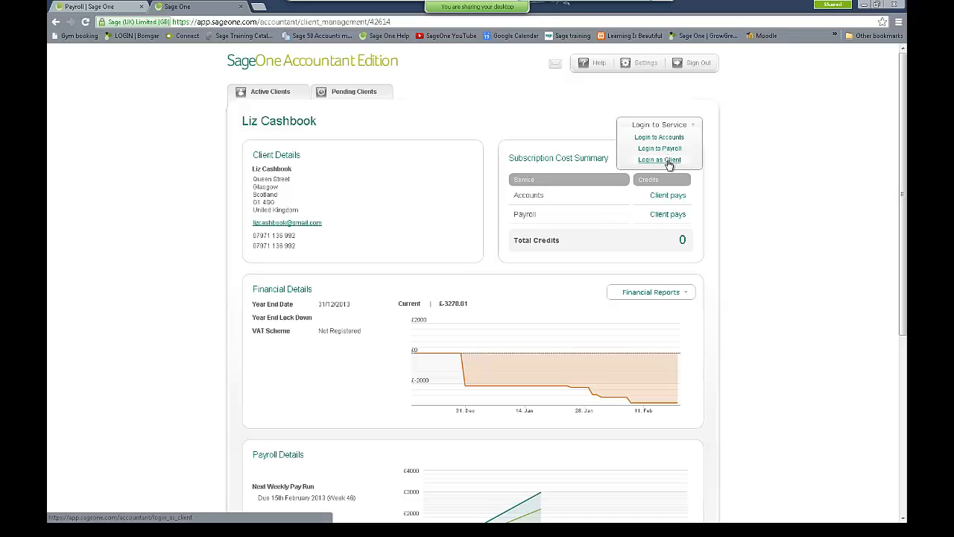
pyautogui.click(671, 149)
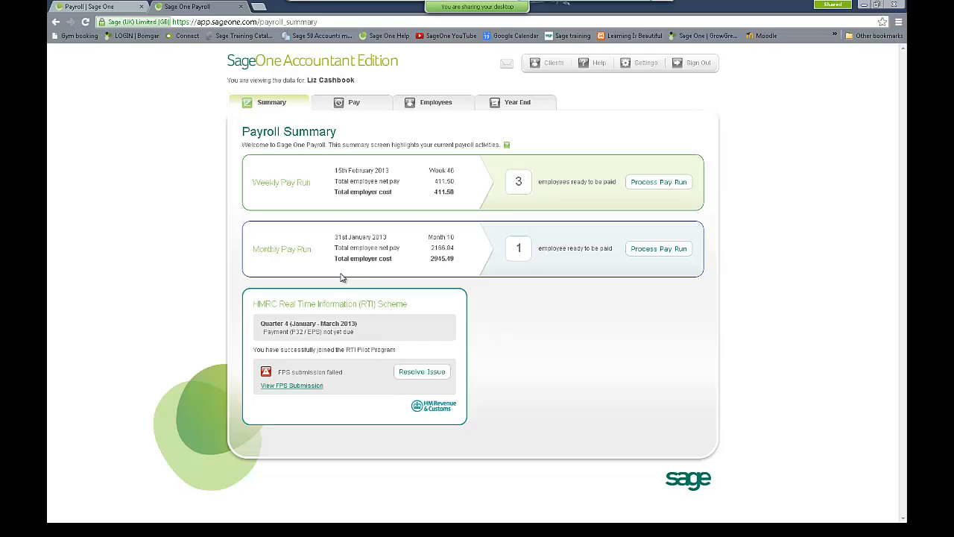
pyautogui.click(358, 106)
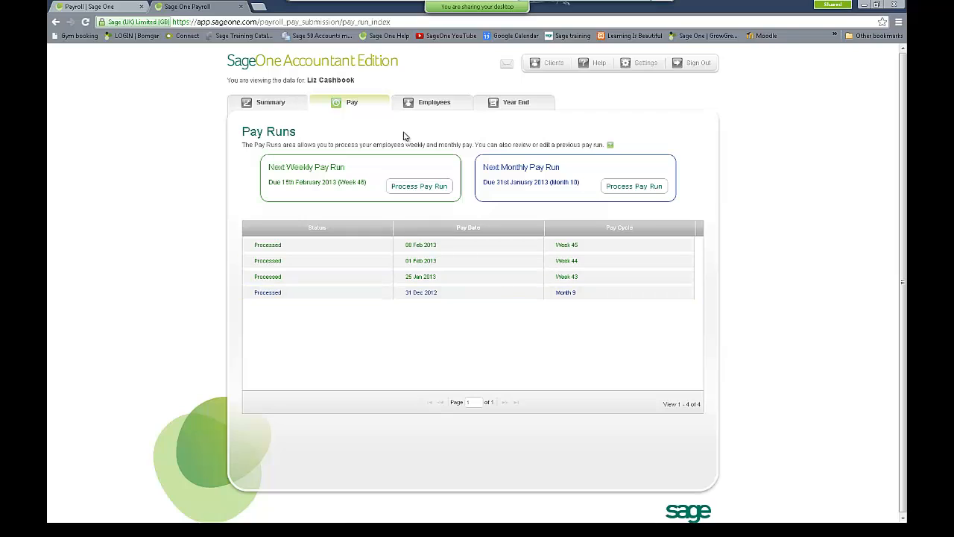
pyautogui.click(435, 103)
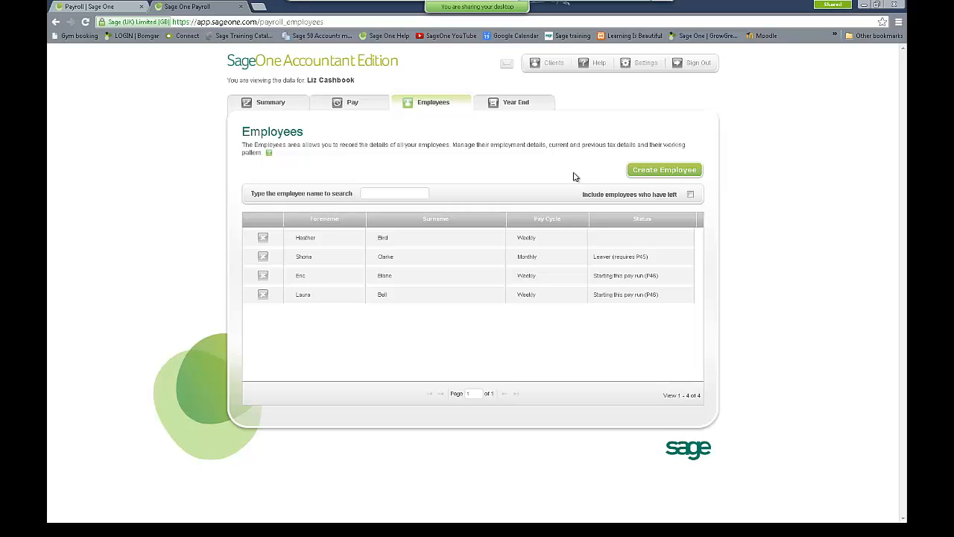
pyautogui.click(514, 104)
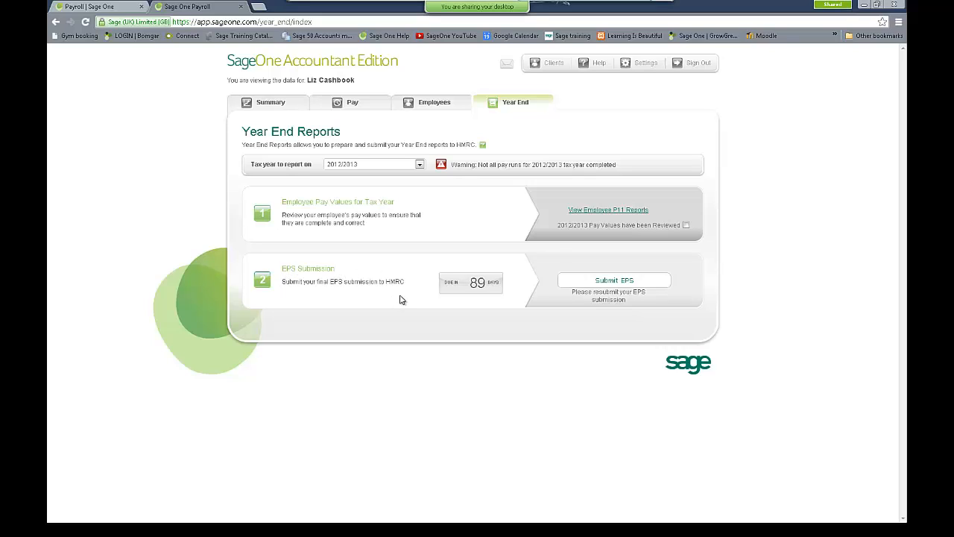
pyautogui.click(258, 105)
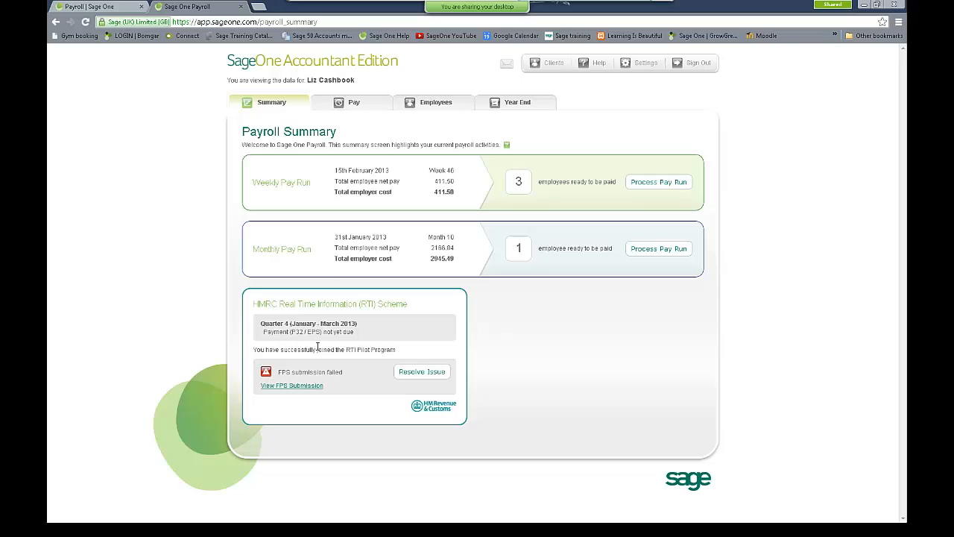
pyautogui.click(306, 386)
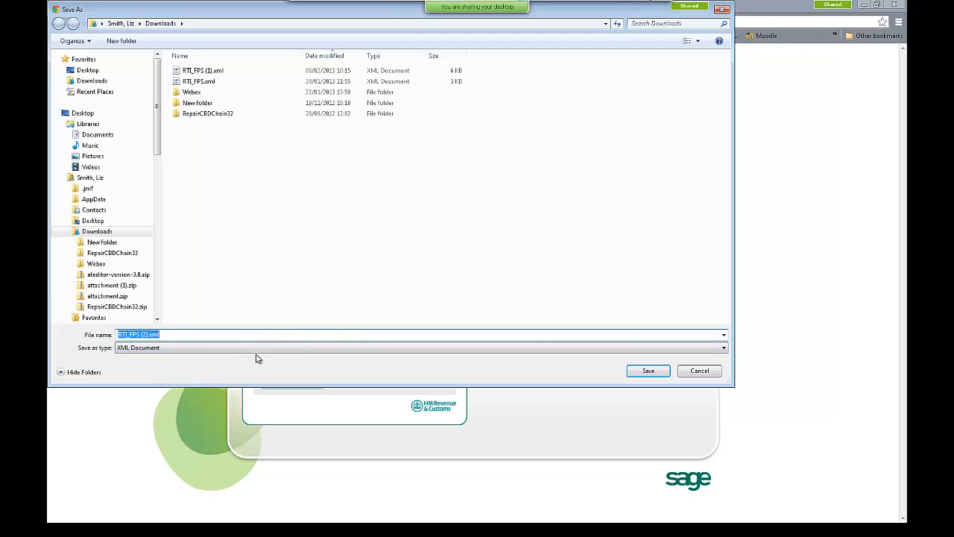
pyautogui.click(704, 375)
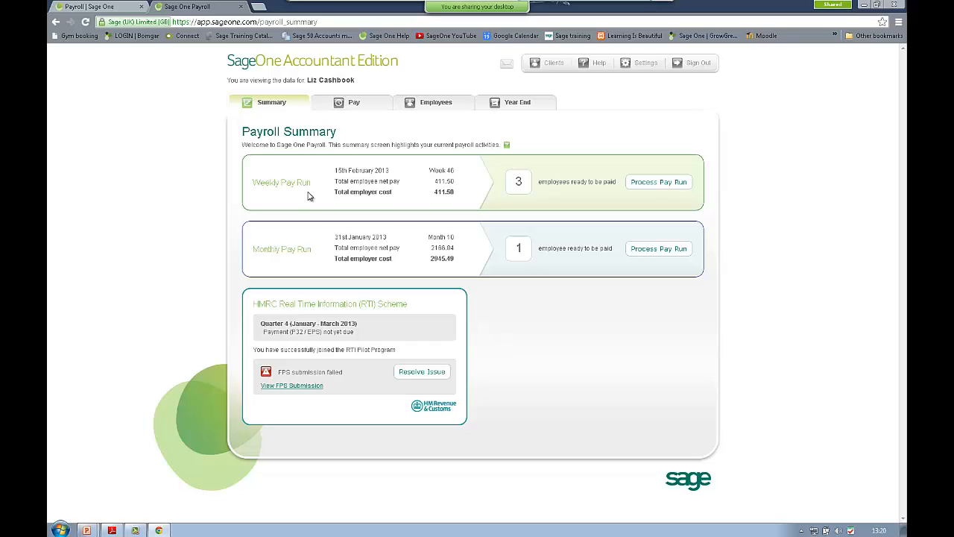
# Step: Start the weekly pay run, confirming the pay date 15/02/2013
pyautogui.click(647, 185)
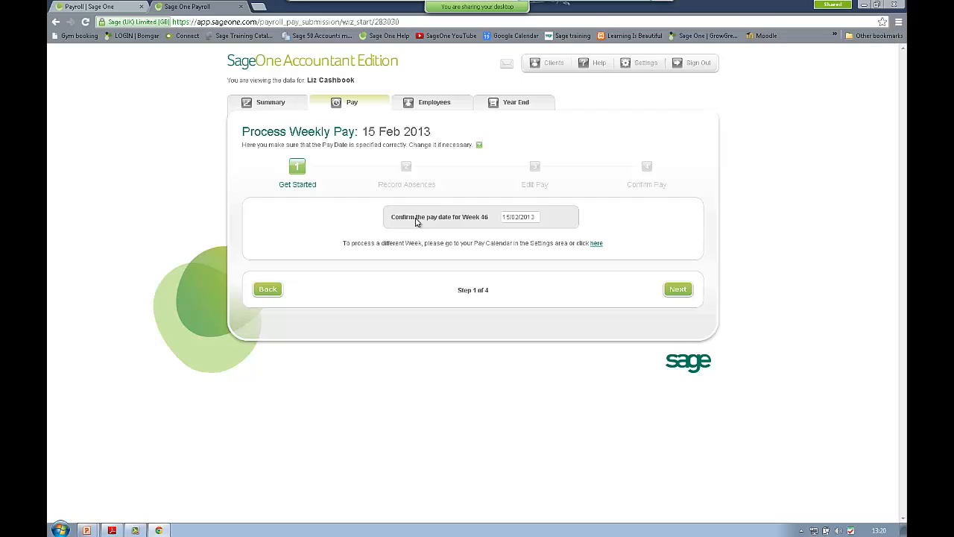
pyautogui.click(527, 217)
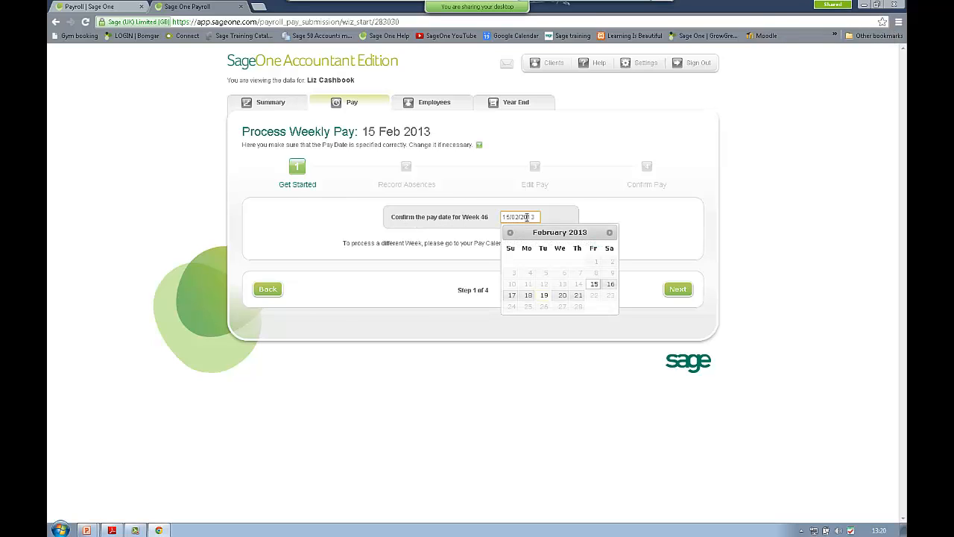
pyautogui.click(594, 288)
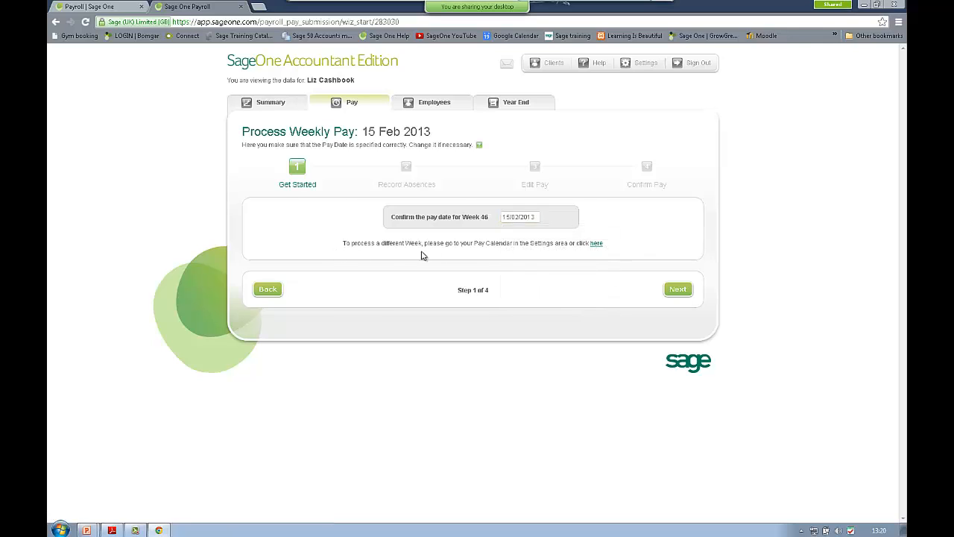
pyautogui.click(679, 290)
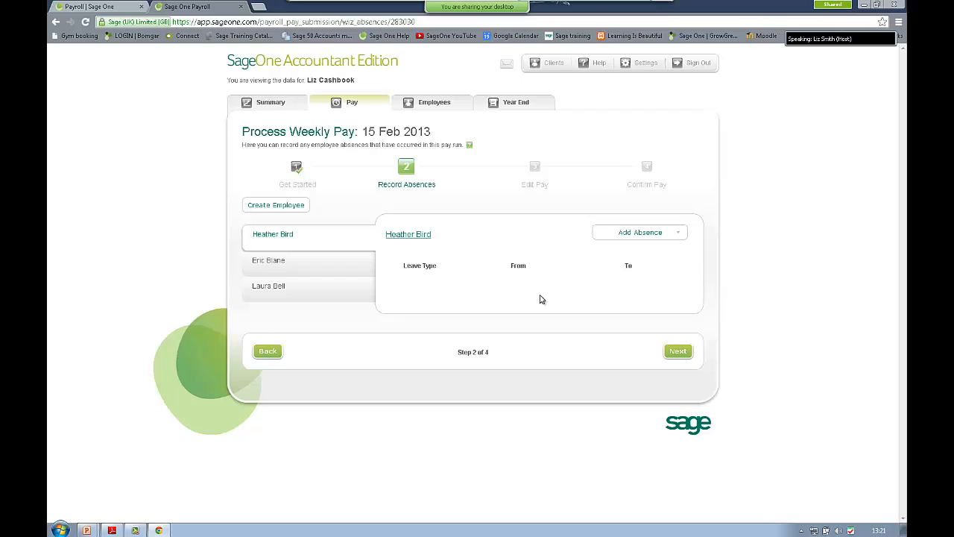
# Step: Review each of the three employees' recorded absences, then bring up a blank New Employee form
pyautogui.click(295, 265)
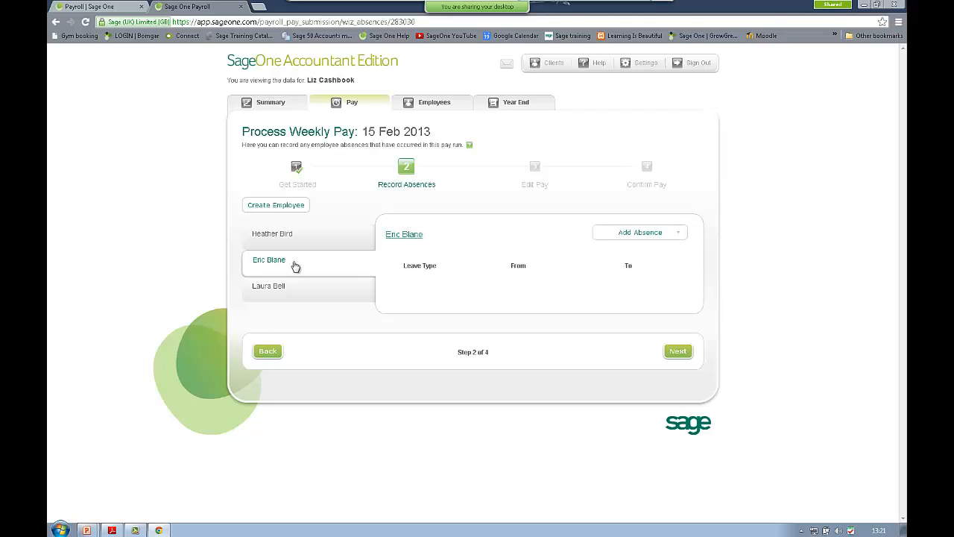
pyautogui.click(292, 287)
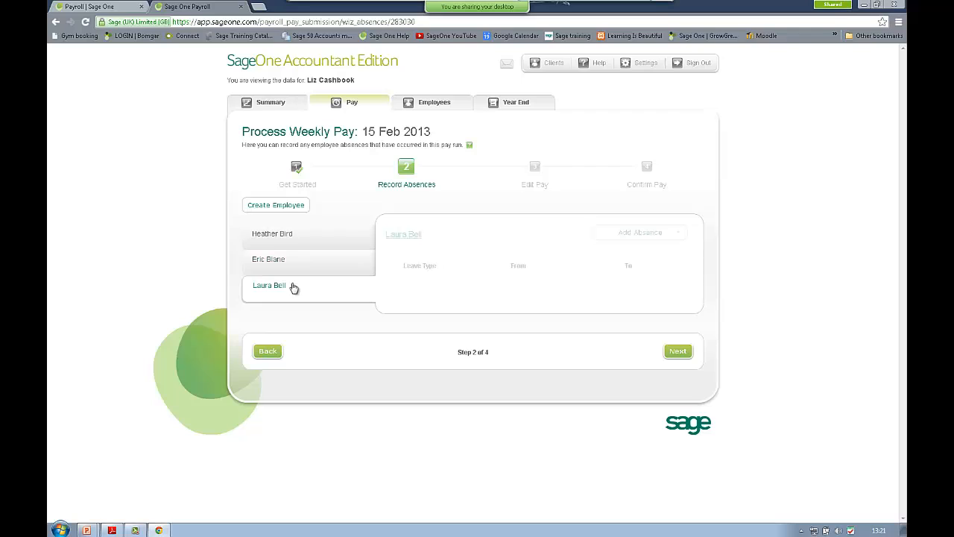
pyautogui.click(291, 242)
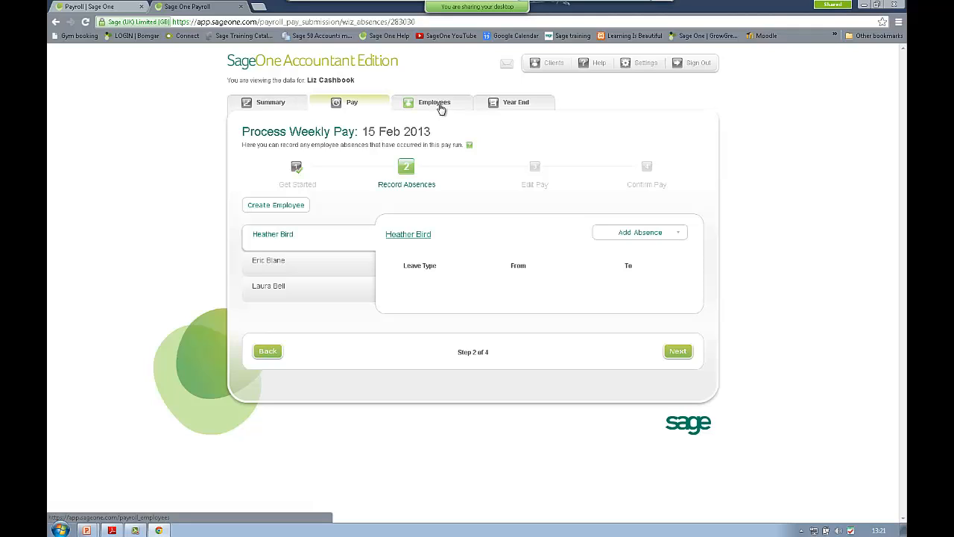
pyautogui.click(263, 208)
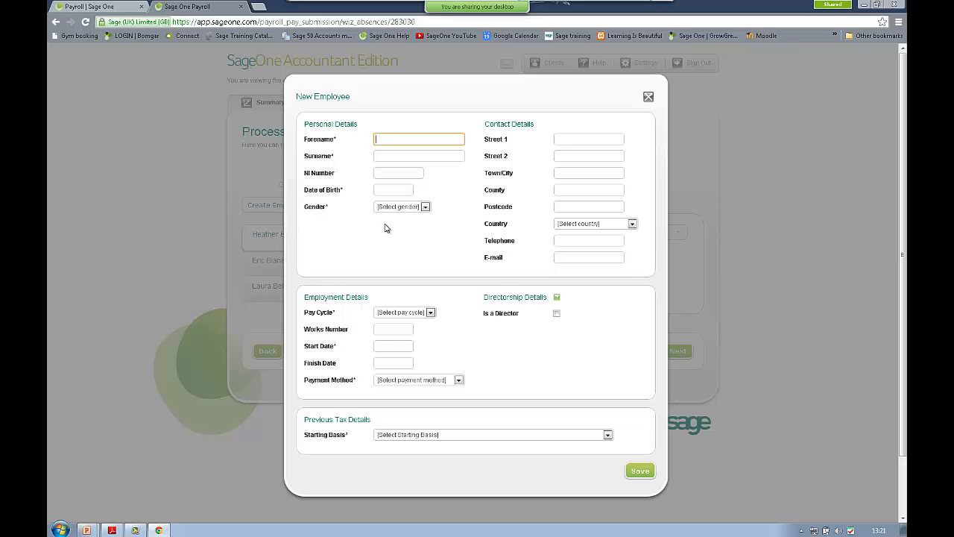
# Step: Look through the pay cycle, payment method and NI calculation options, marking the employee as director
pyautogui.click(430, 312)
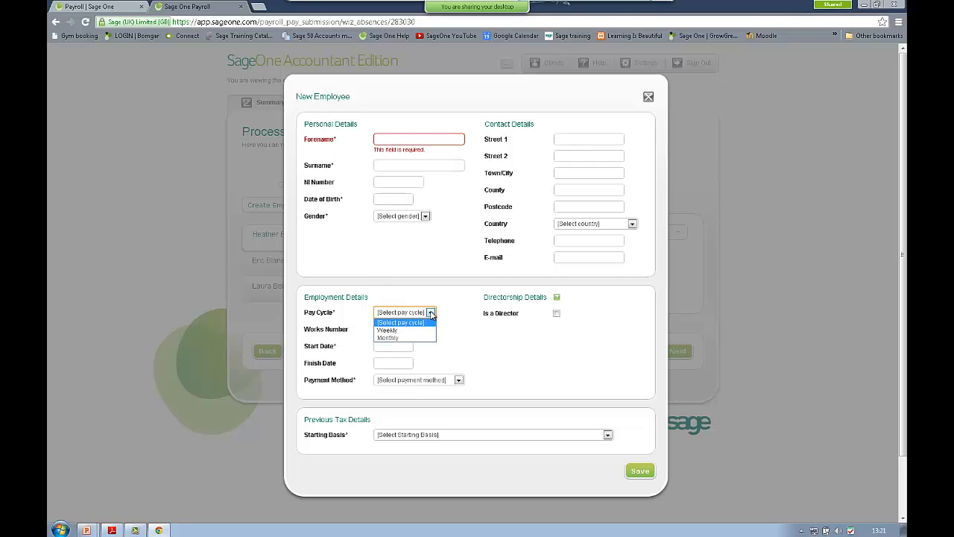
pyautogui.click(430, 313)
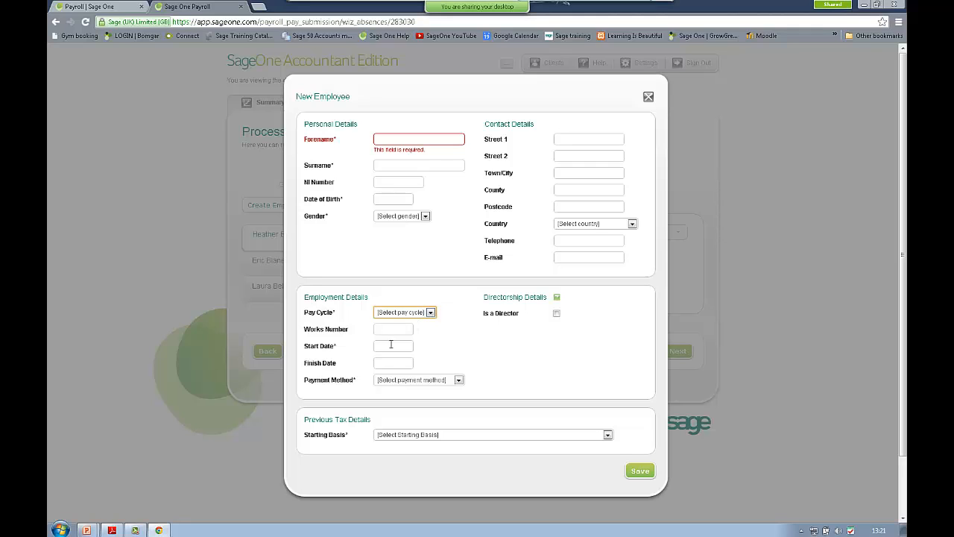
pyautogui.click(459, 380)
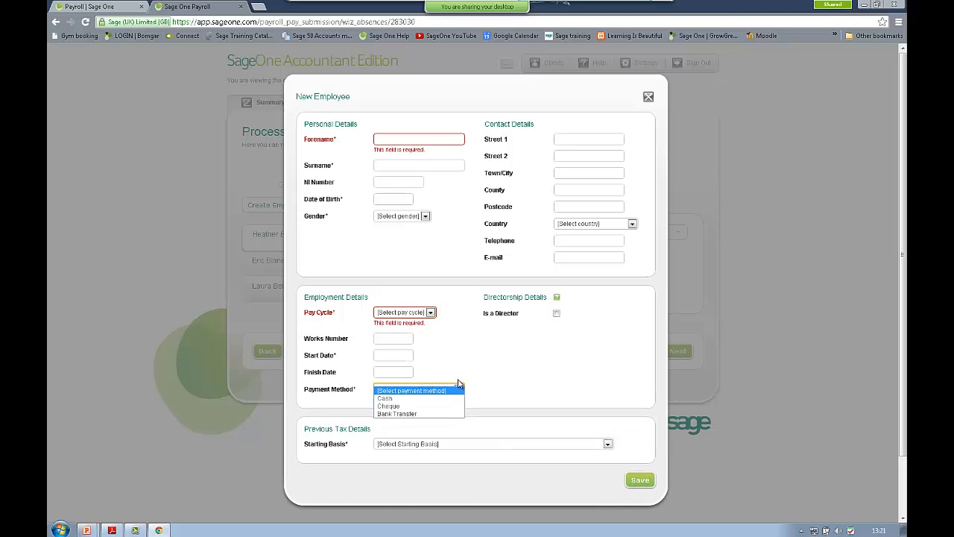
pyautogui.click(457, 383)
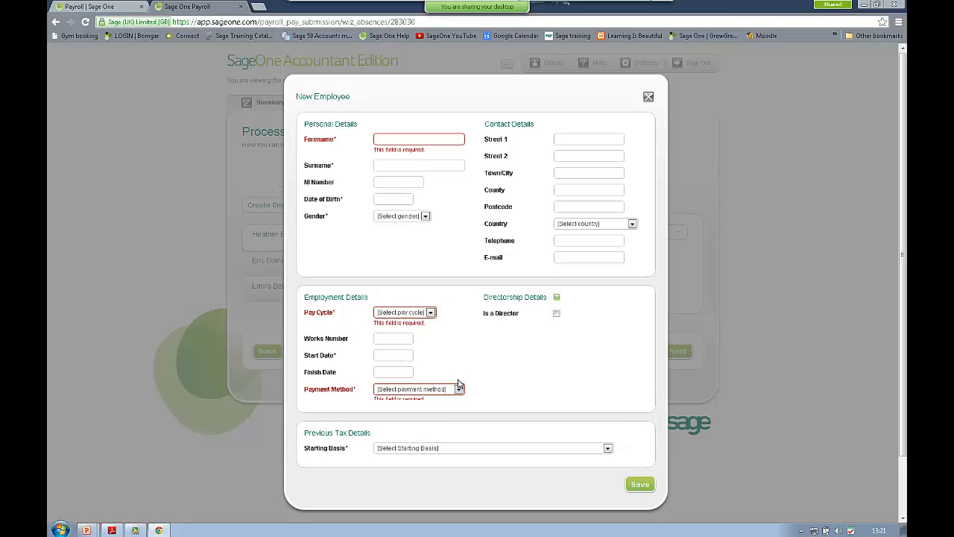
pyautogui.click(556, 313)
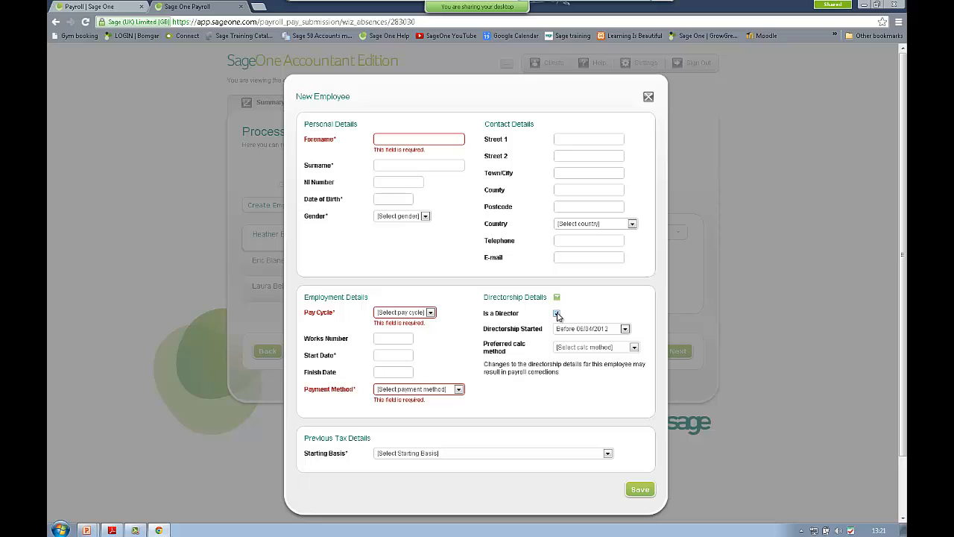
pyautogui.click(633, 347)
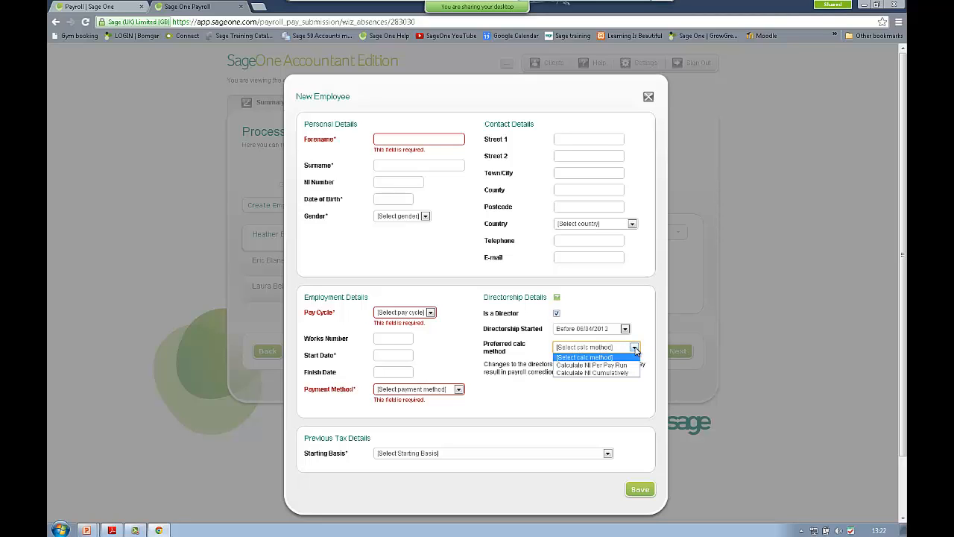
pyautogui.click(634, 348)
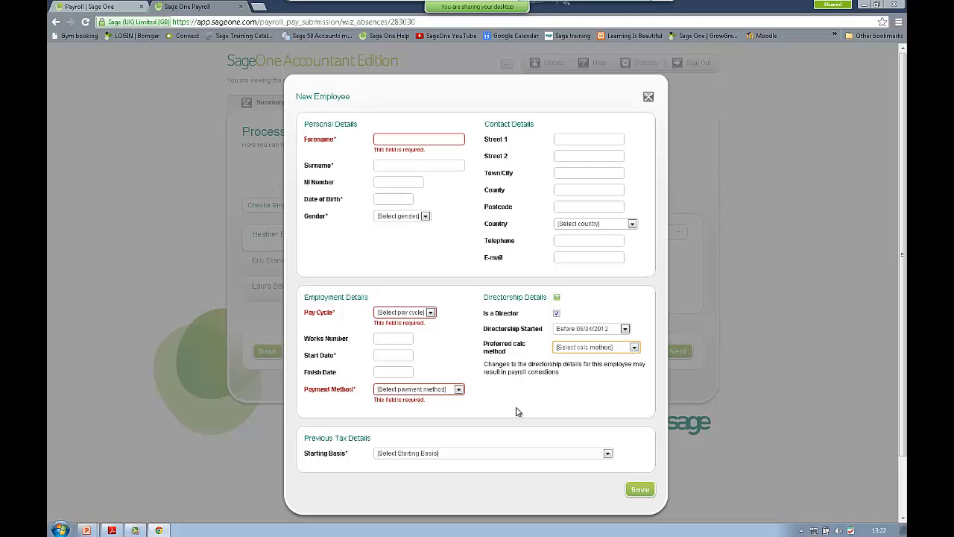
# Step: Try starting basis P46 with Unknown circumstances, then close the New Employee form unsaved
pyautogui.click(448, 454)
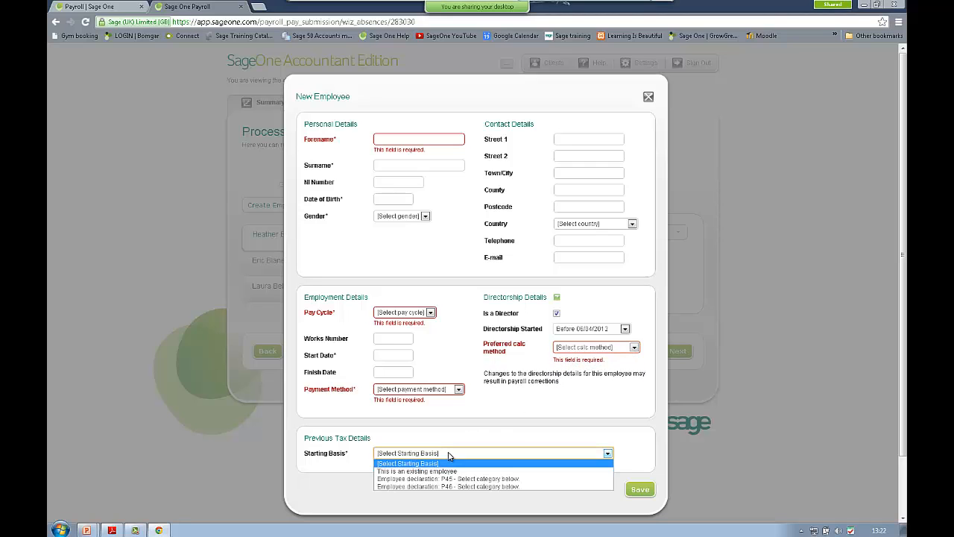
pyautogui.click(489, 479)
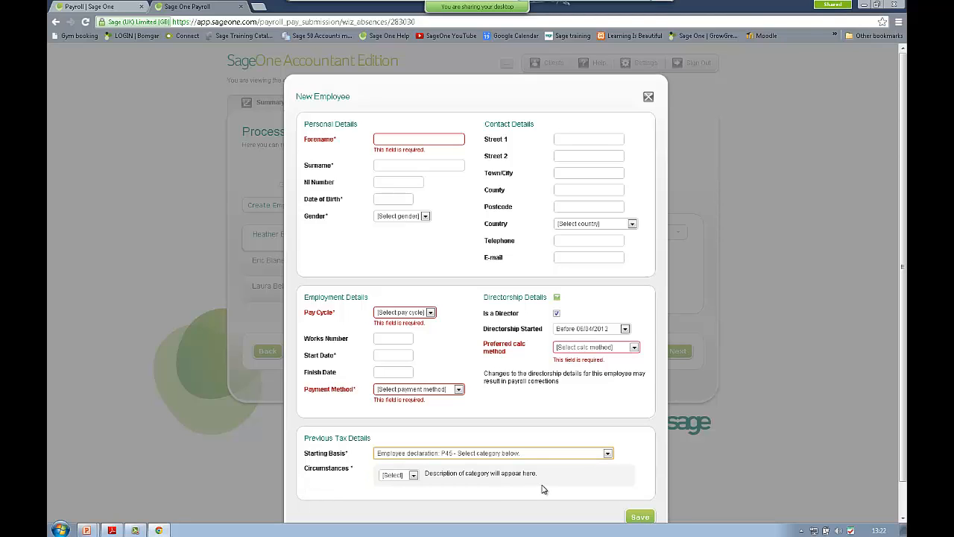
pyautogui.scroll(-1, 544, 490)
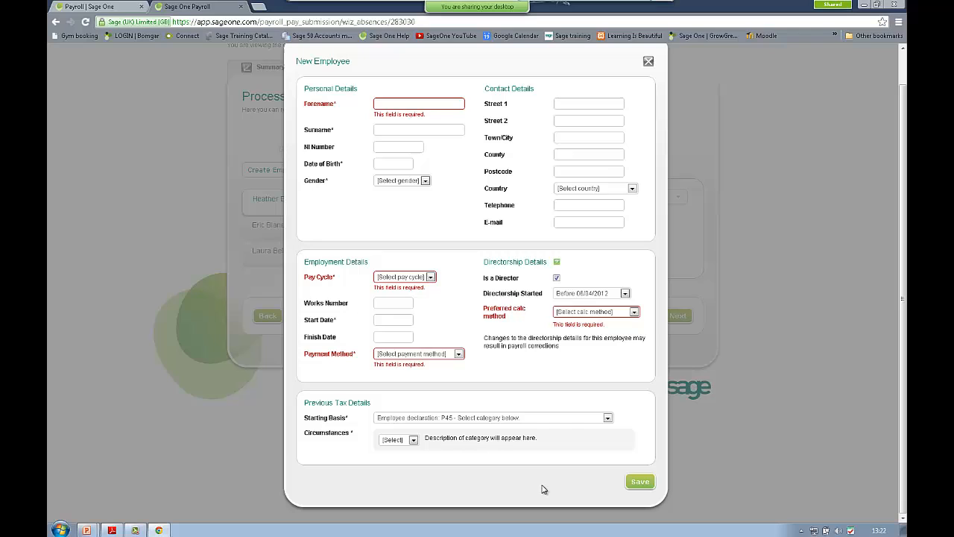
pyautogui.click(413, 441)
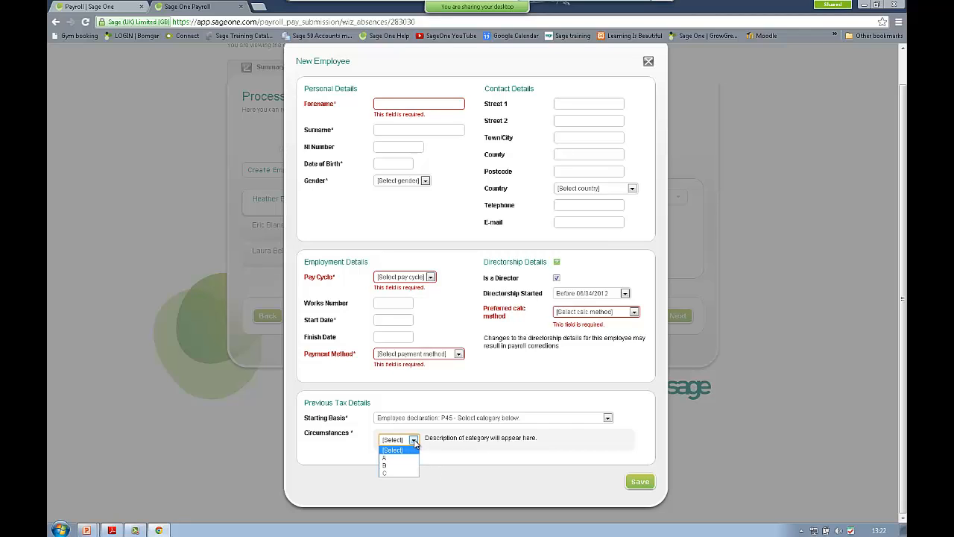
pyautogui.click(413, 442)
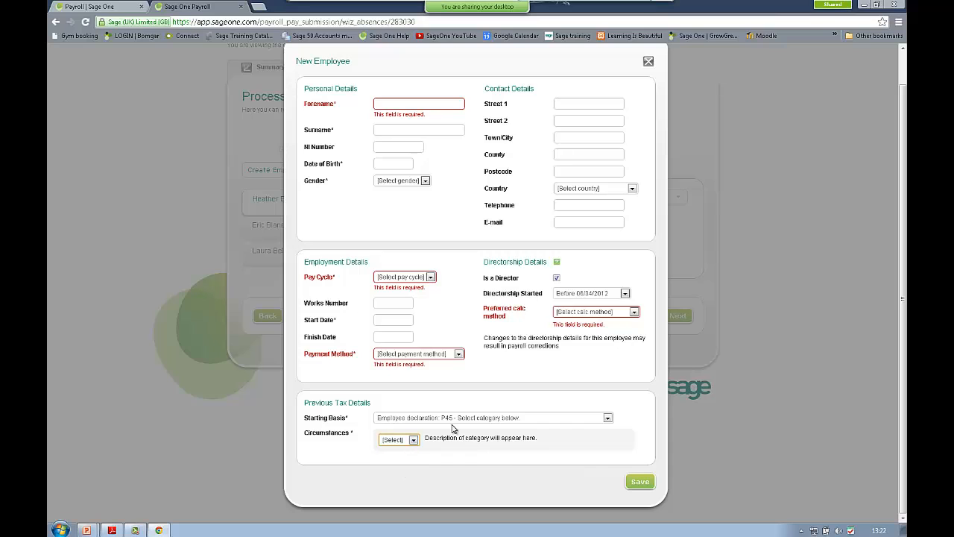
pyautogui.click(468, 422)
pyautogui.click(456, 451)
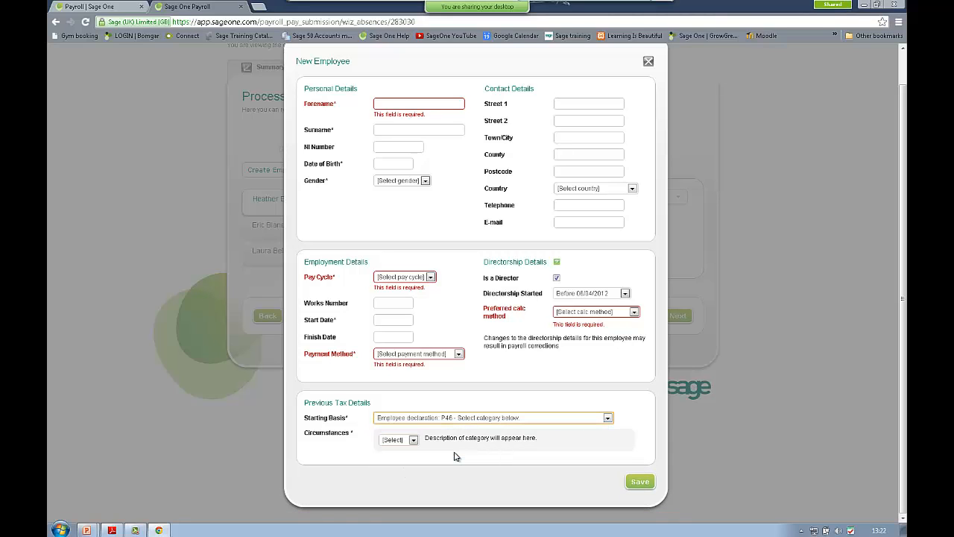
pyautogui.click(414, 440)
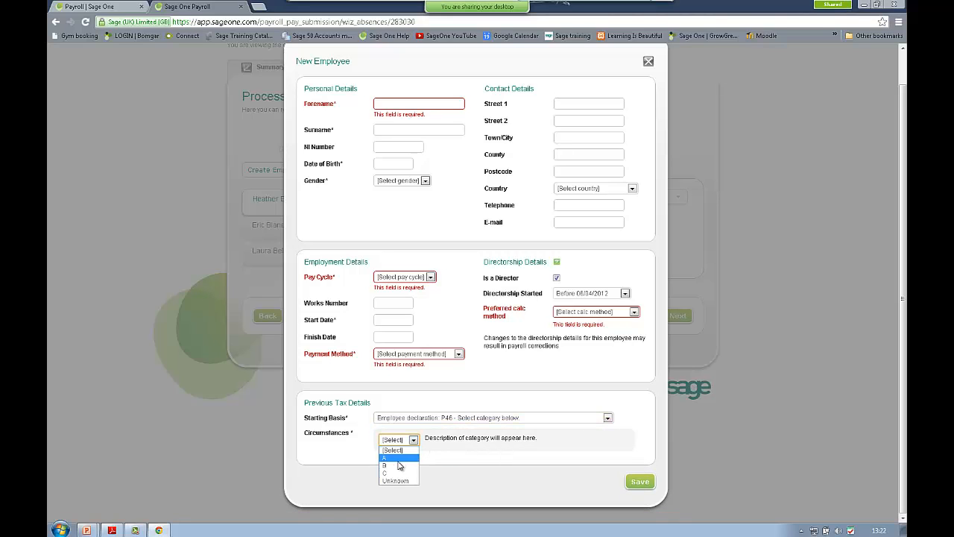
pyautogui.click(400, 481)
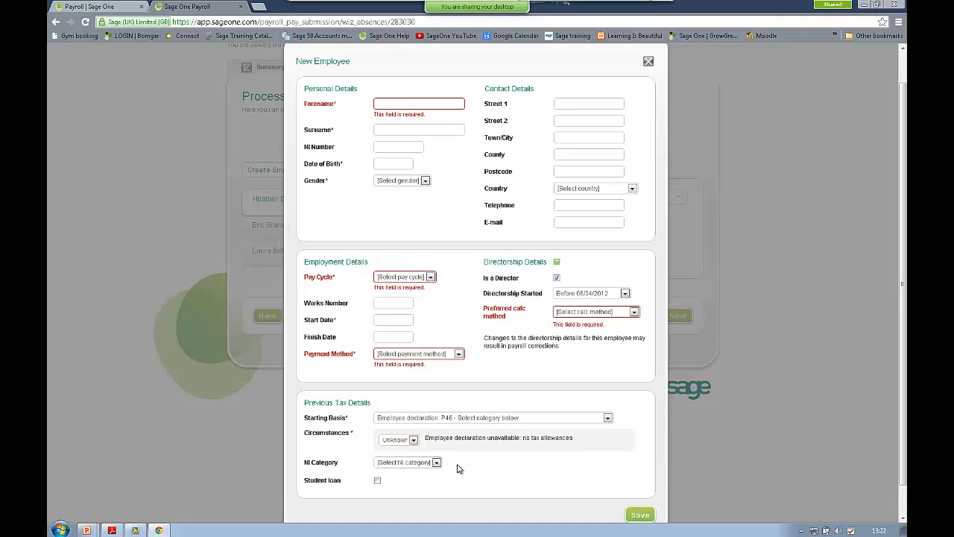
pyautogui.click(436, 462)
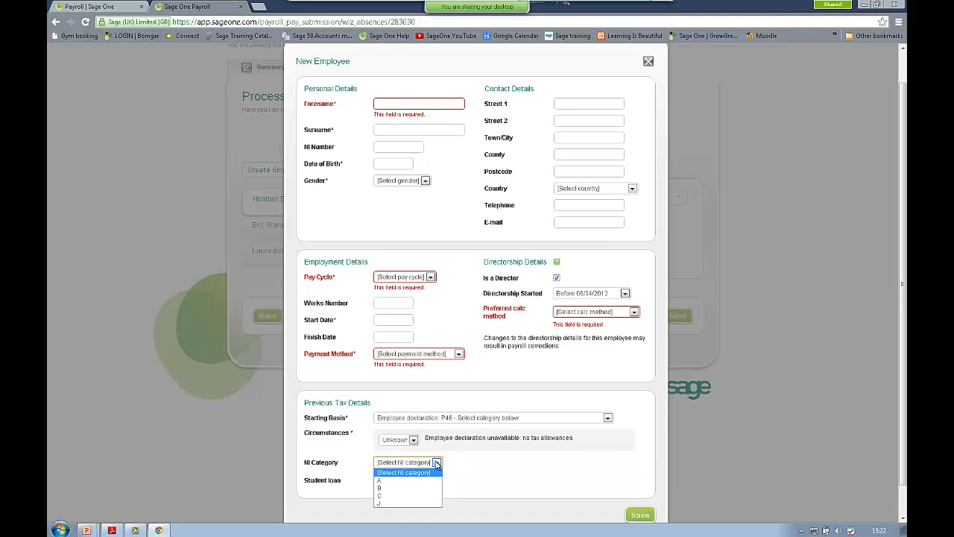
pyautogui.click(436, 463)
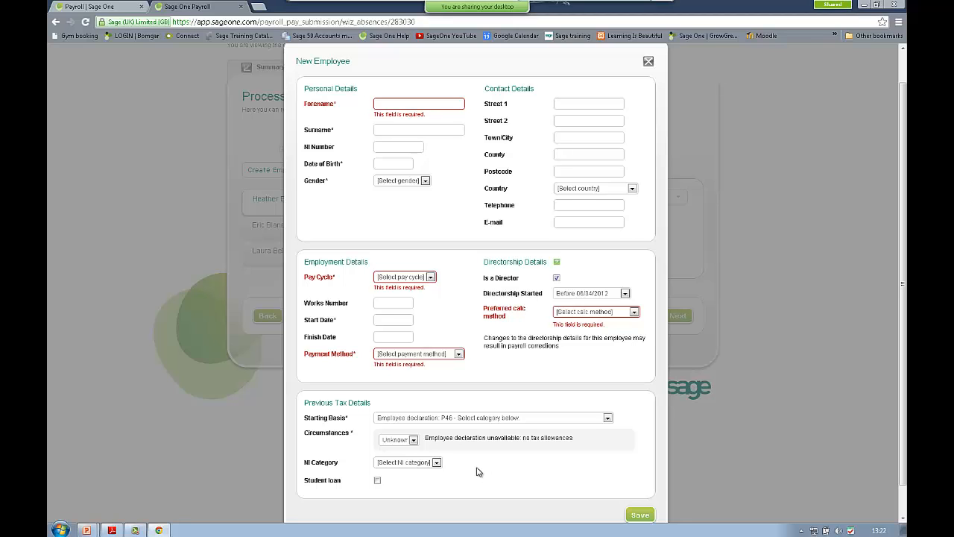
pyautogui.click(647, 63)
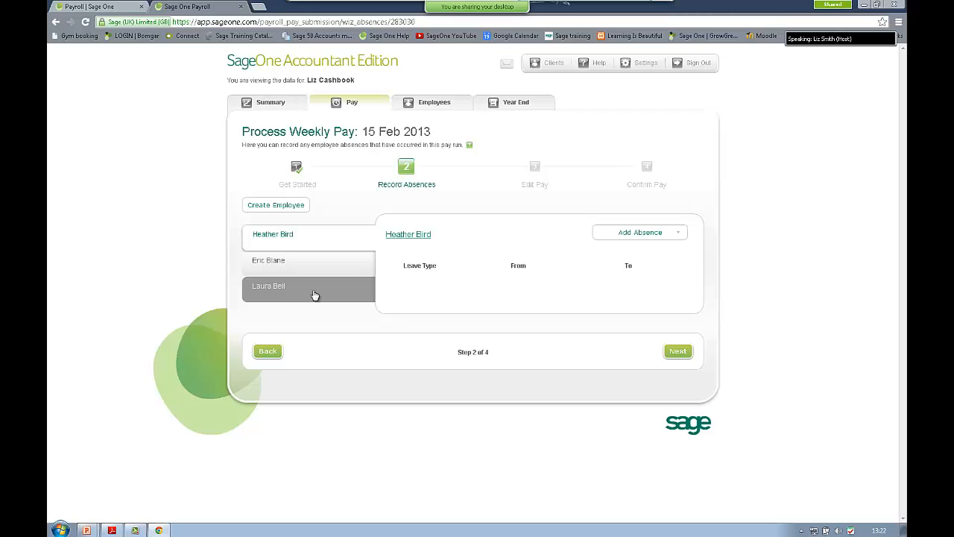
# Step: Add a Sickness absence with documentation received, from 13/02/2013 to 13/02/2013
pyautogui.click(650, 234)
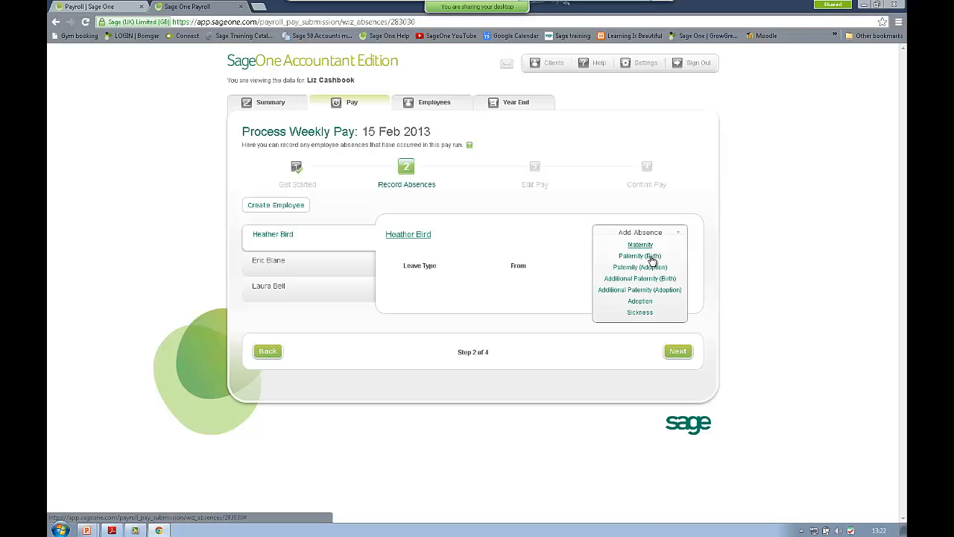
pyautogui.click(646, 314)
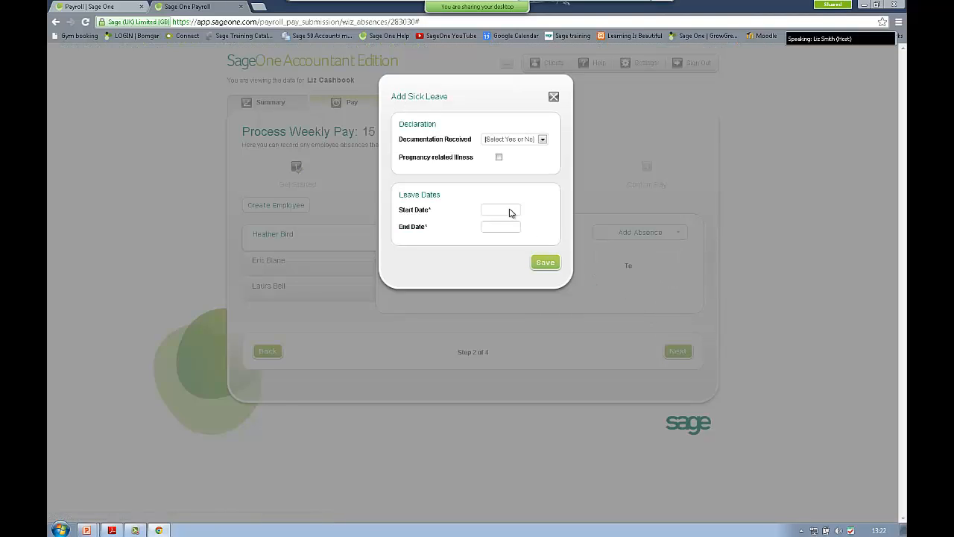
pyautogui.click(542, 140)
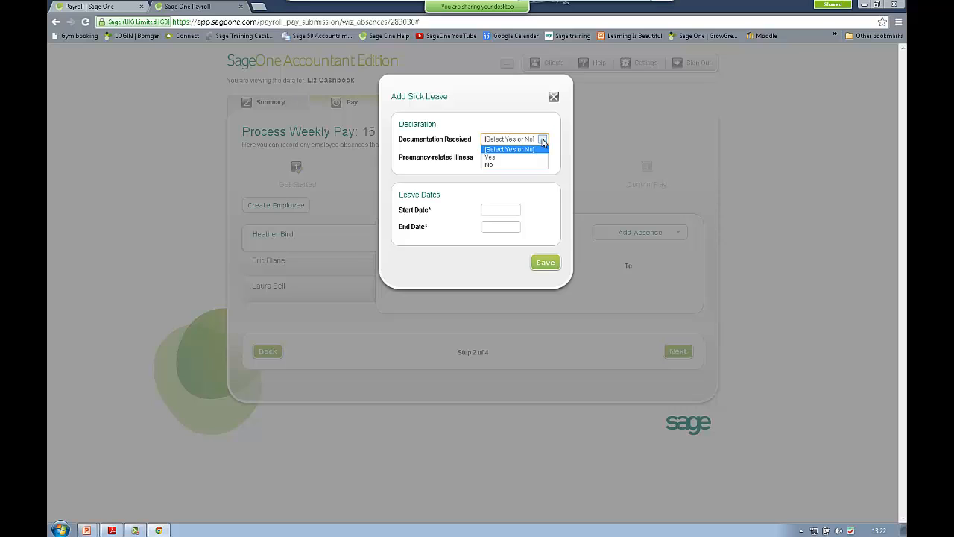
pyautogui.click(492, 158)
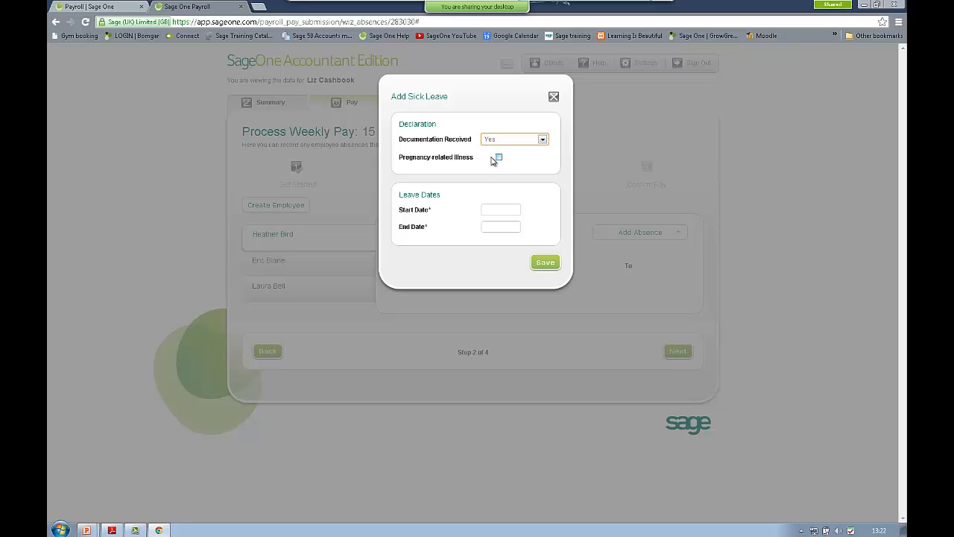
pyautogui.click(485, 208)
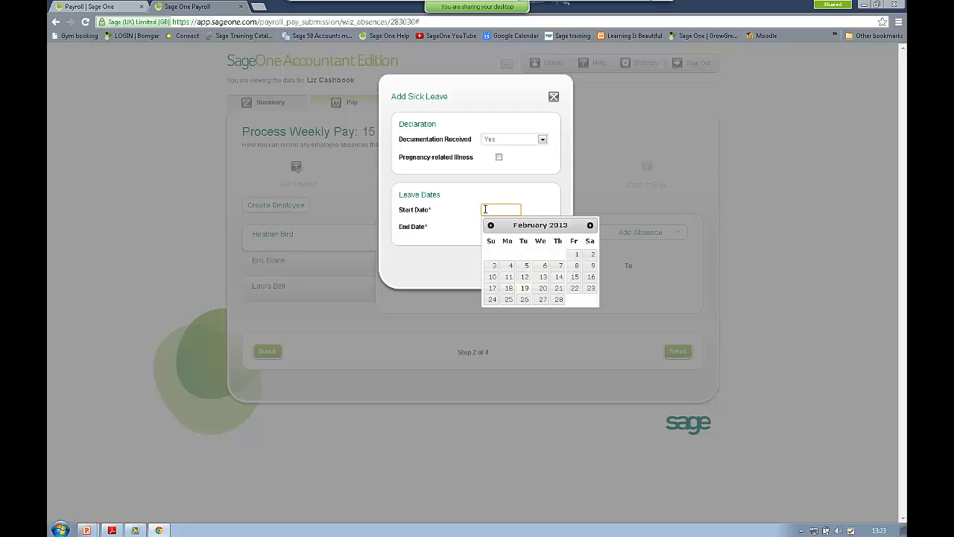
pyautogui.click(543, 276)
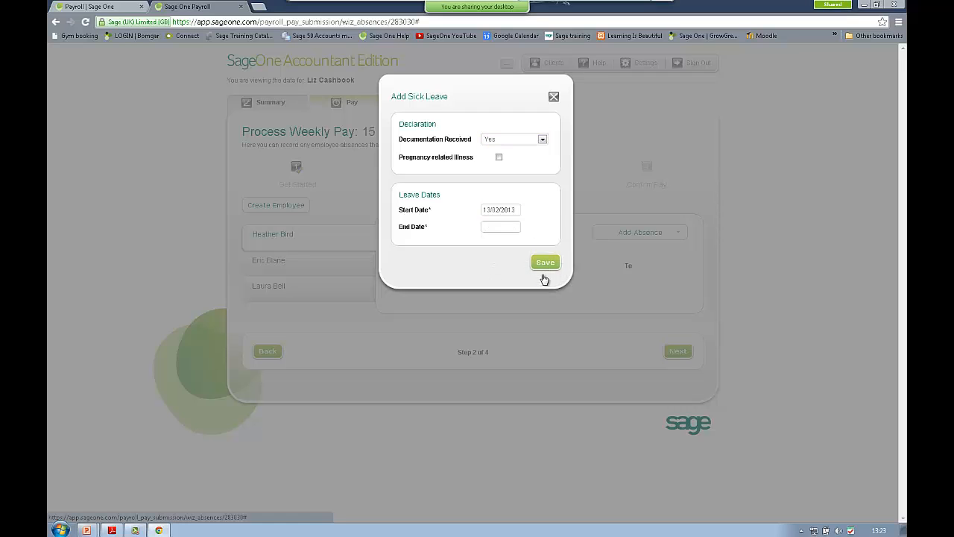
pyautogui.click(491, 223)
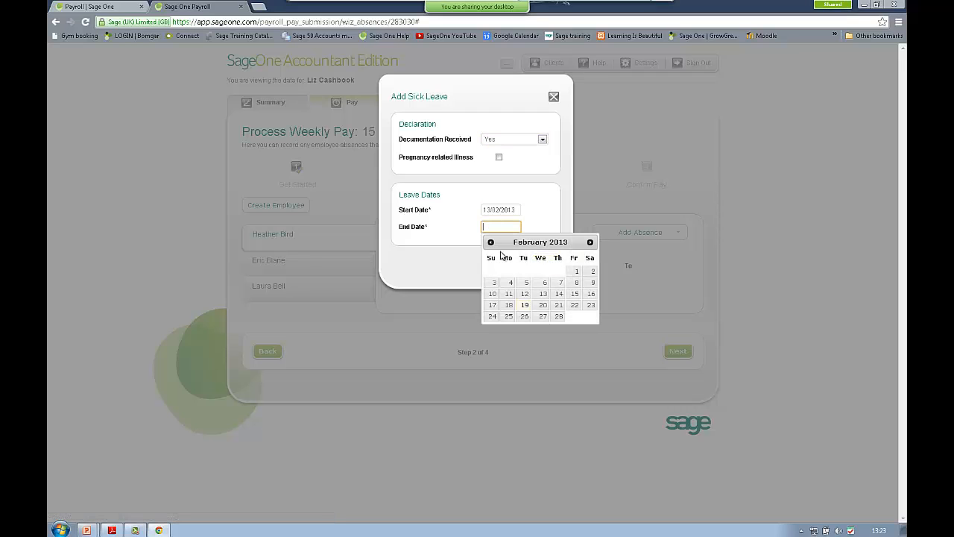
pyautogui.click(538, 295)
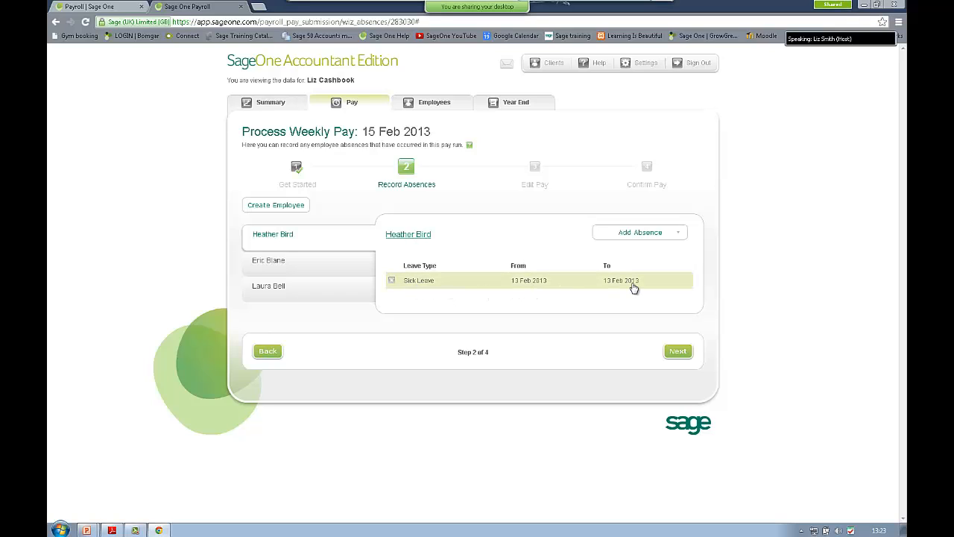
# Step: On Edit Pay, change the first employee's basic hours to 21, making pay due 156.00
pyautogui.click(677, 351)
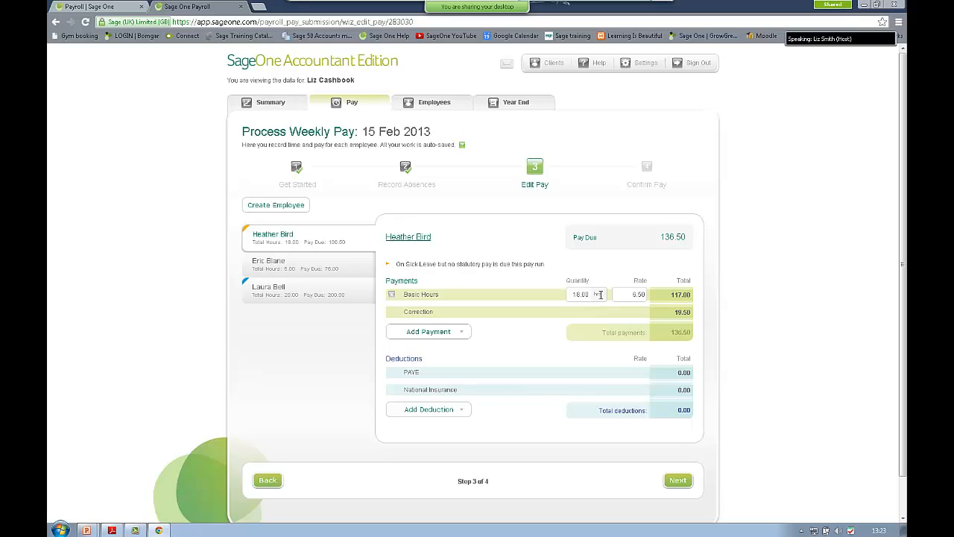
pyautogui.doubleClick(580, 294)
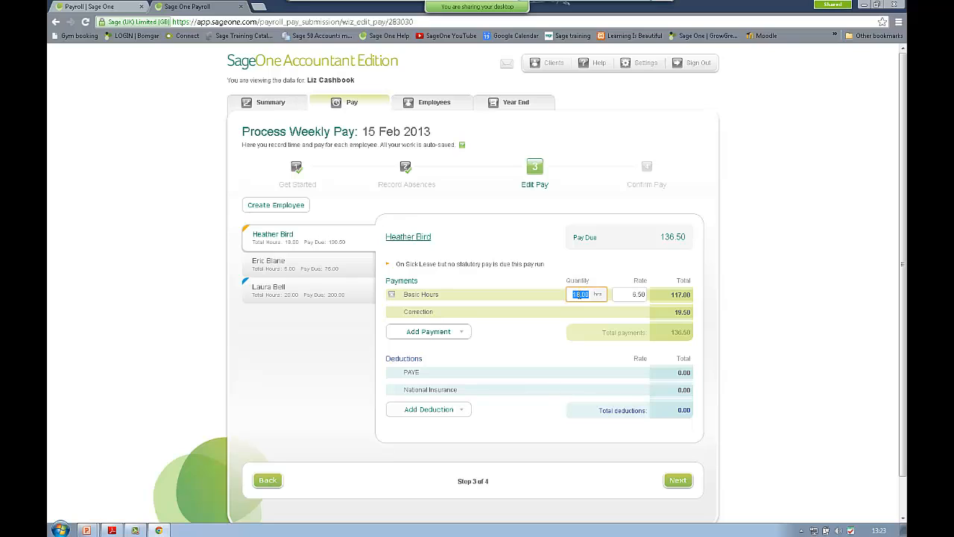
pyautogui.write('21')
pyautogui.press('Tab')
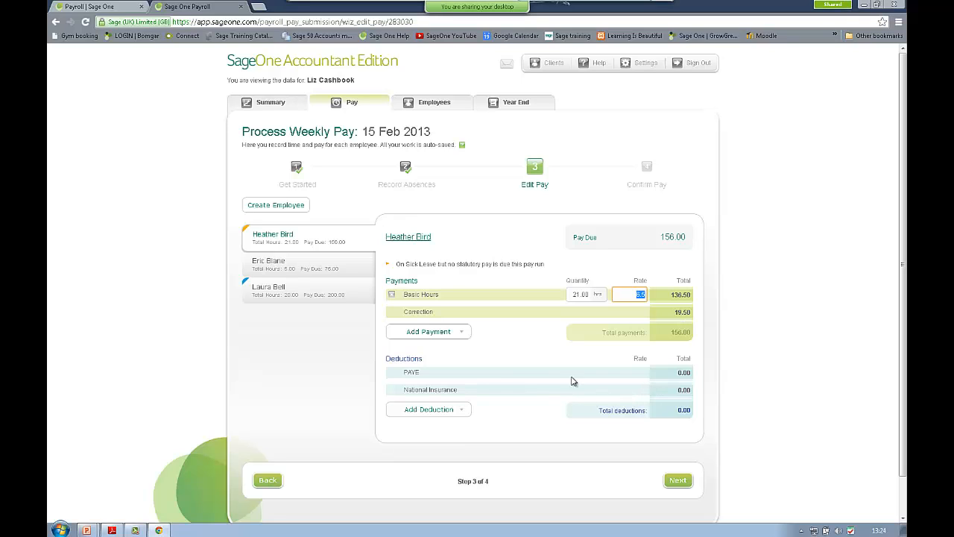
pyautogui.click(461, 332)
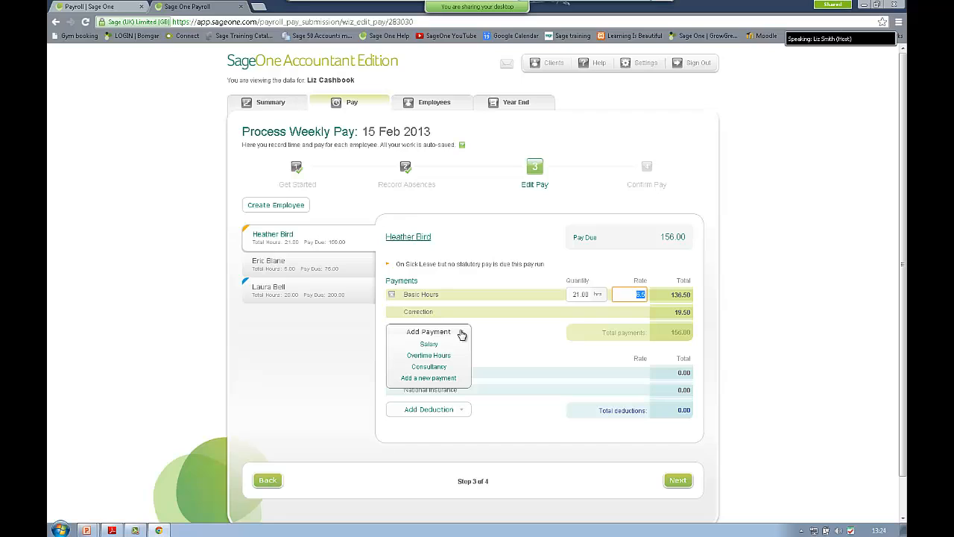
# Step: Create an Expenses-category Business Expenses payment and enter 10.00, raising pay due to 166.00
pyautogui.click(437, 379)
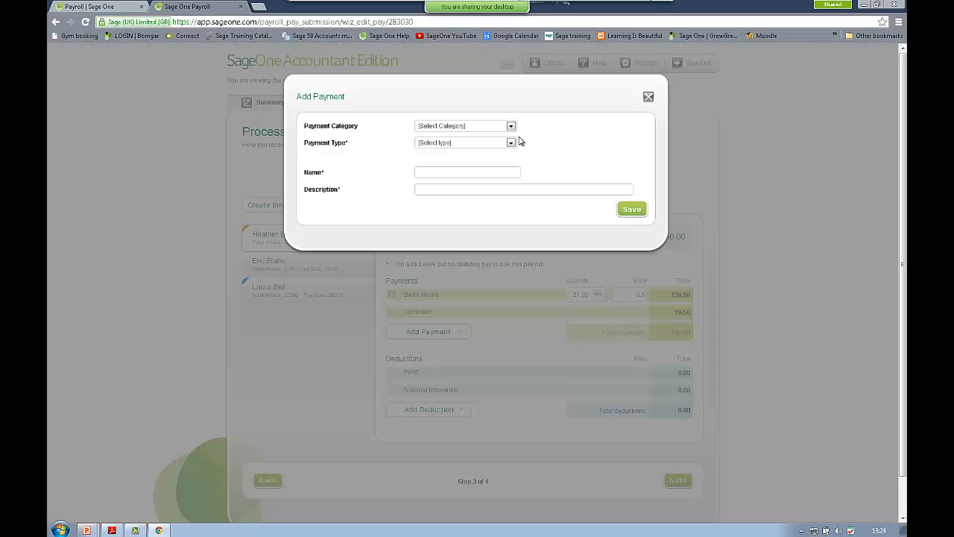
pyautogui.click(510, 127)
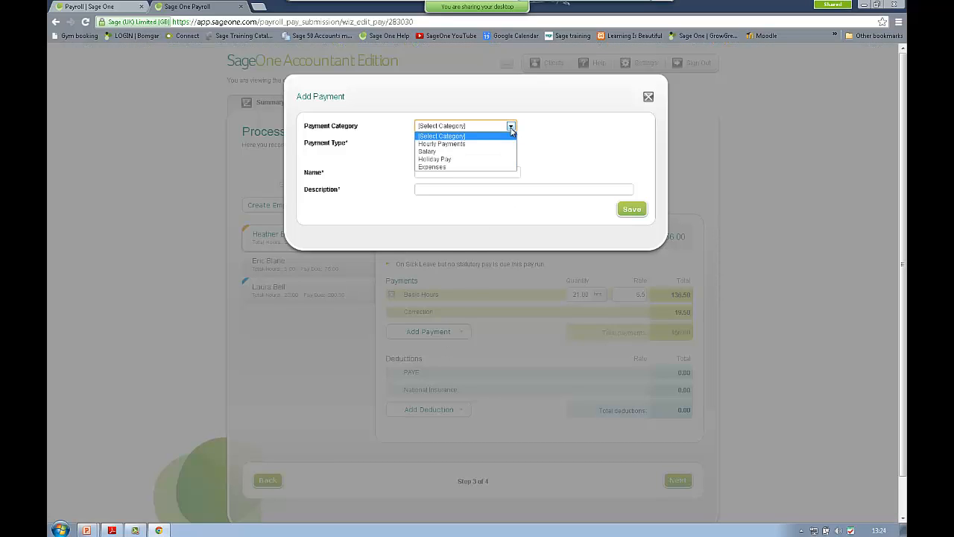
pyautogui.click(440, 167)
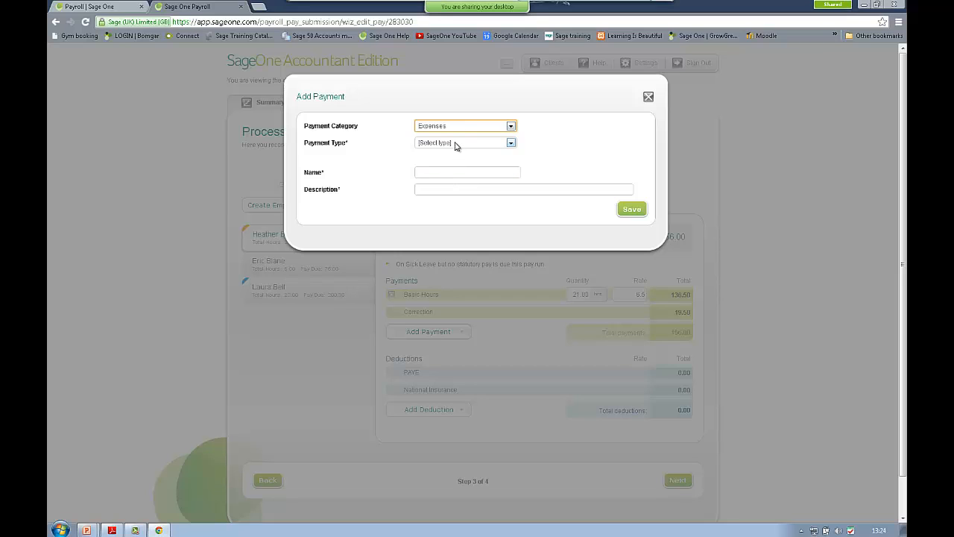
pyautogui.click(456, 144)
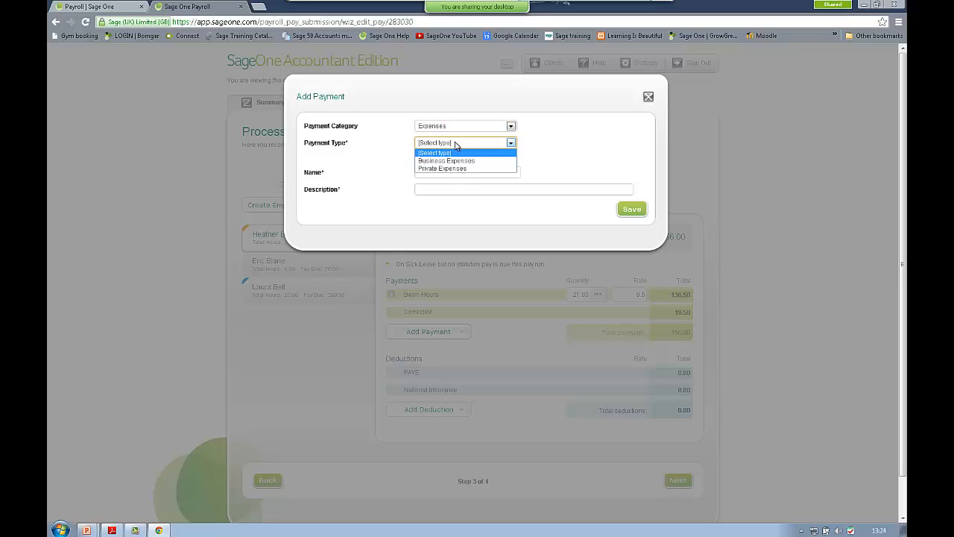
pyautogui.click(456, 161)
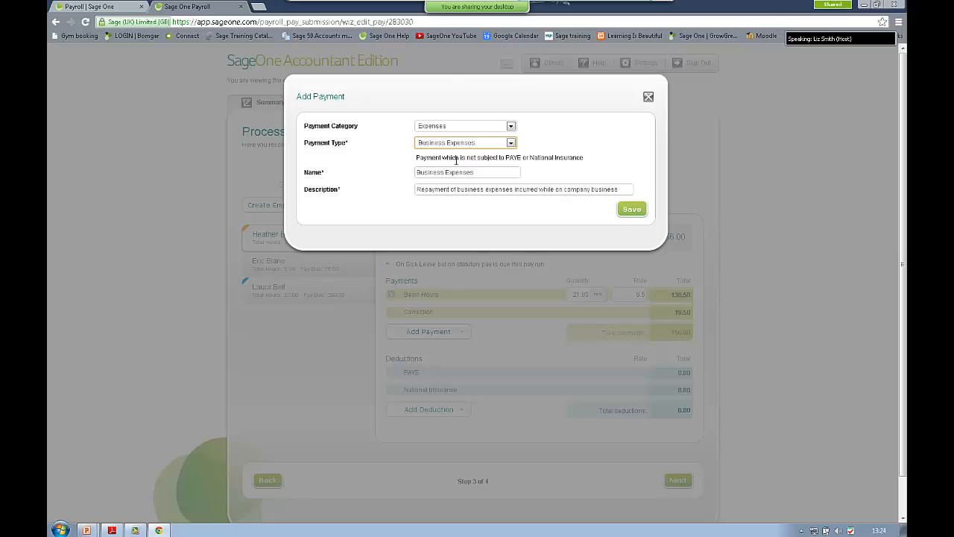
pyautogui.click(638, 211)
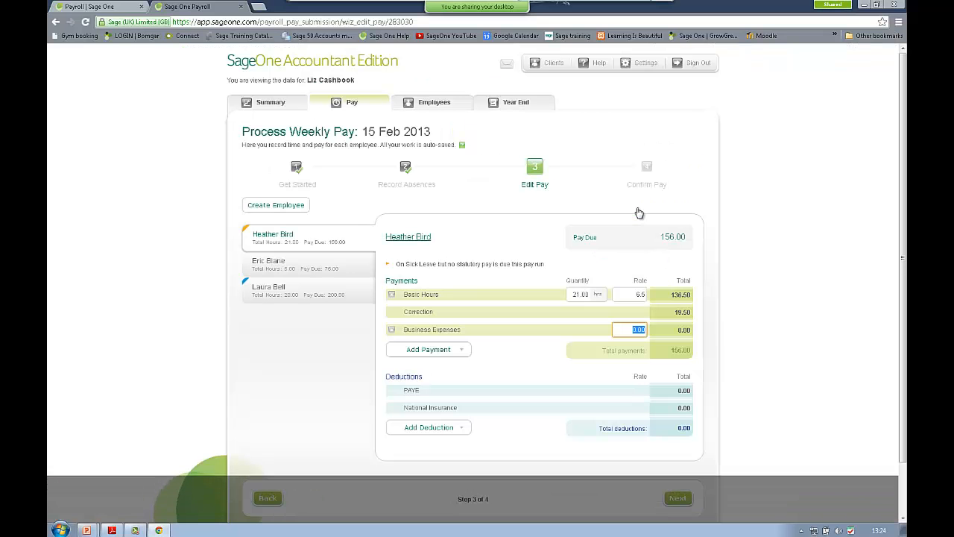
pyautogui.moveTo(462, 348)
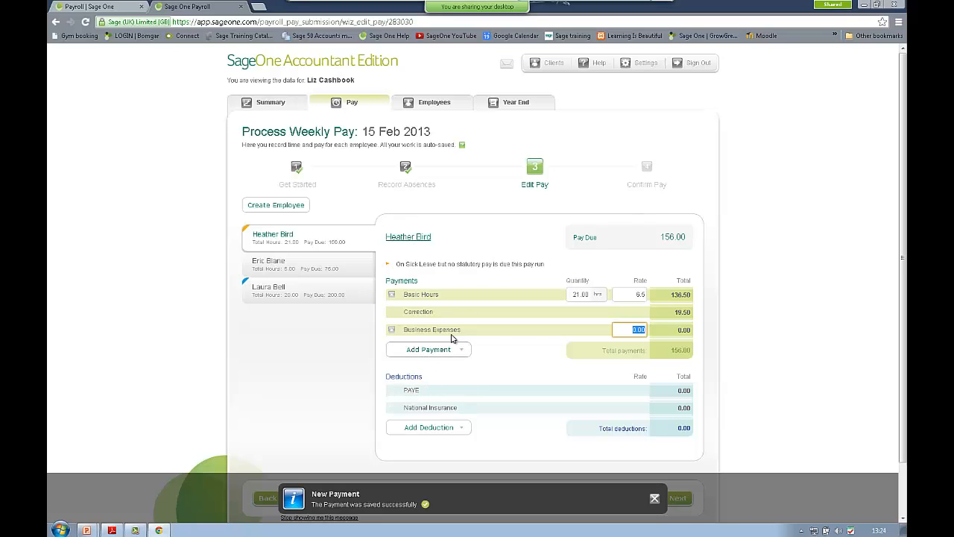
pyautogui.write('10')
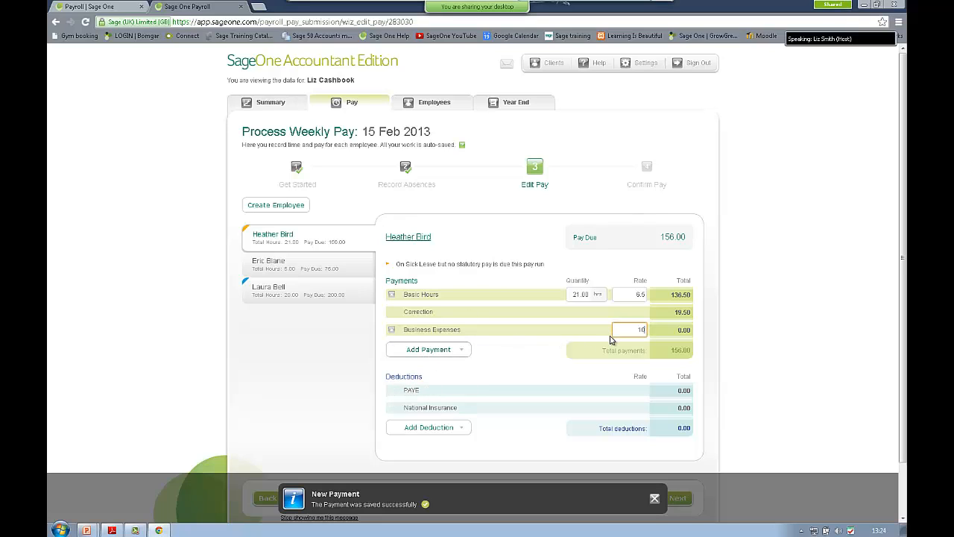
pyautogui.press('Tab')
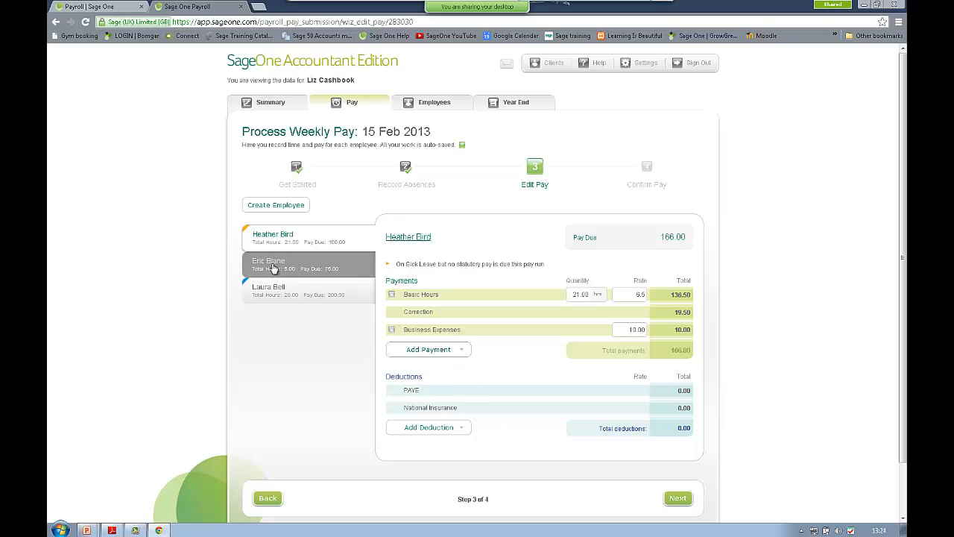
# Step: Set the second employee's consultancy hours to 1 (pay 15.00), then view the third employee's pay
pyautogui.click(273, 268)
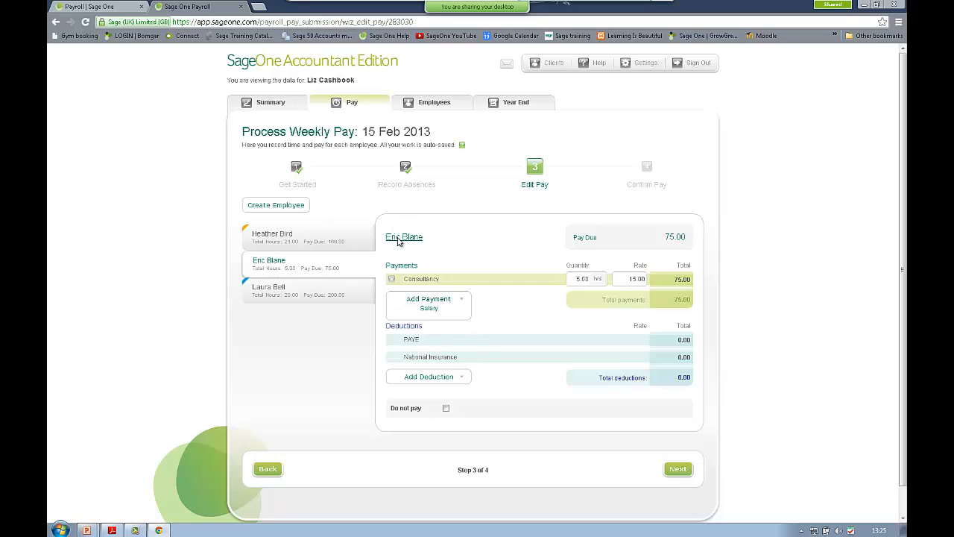
pyautogui.click(591, 279)
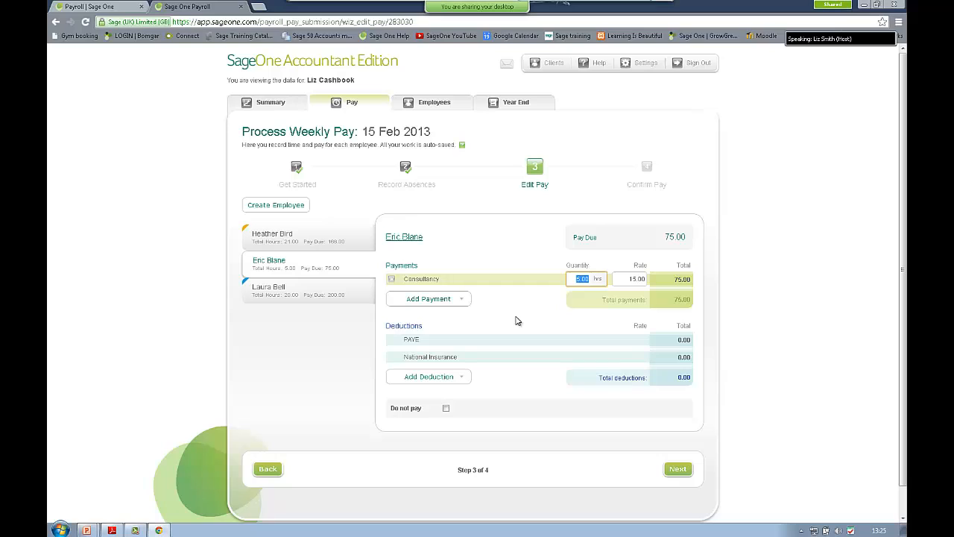
pyautogui.write('1')
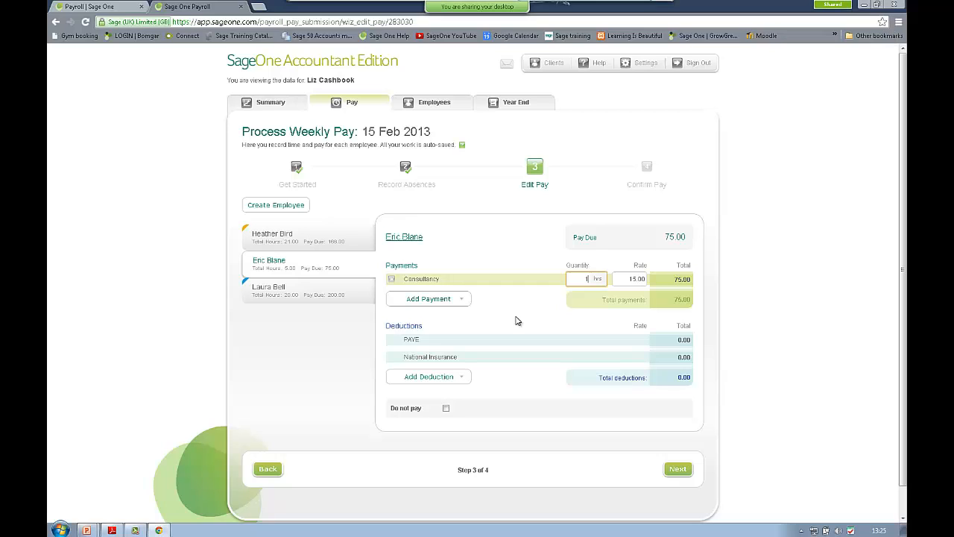
pyautogui.press('Tab')
pyautogui.click(261, 289)
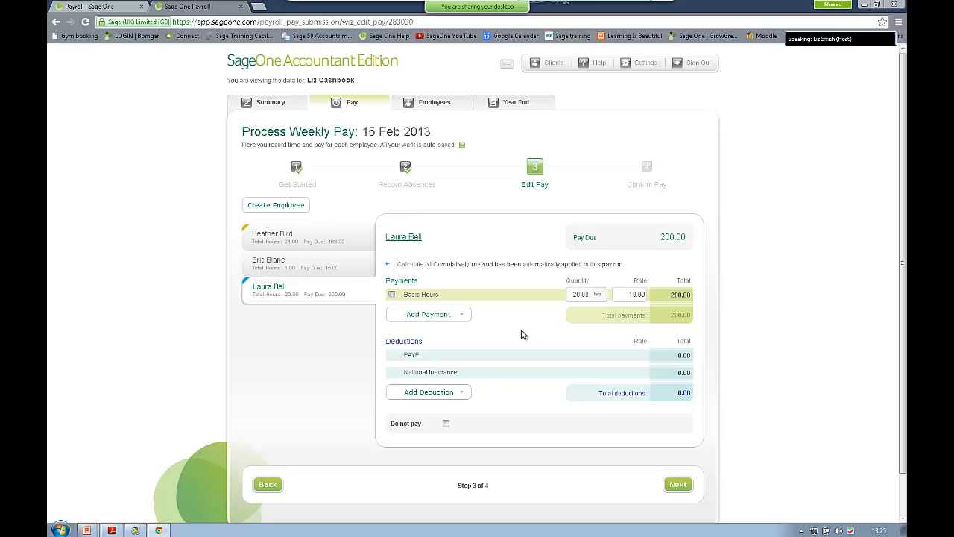
pyautogui.moveTo(459, 397)
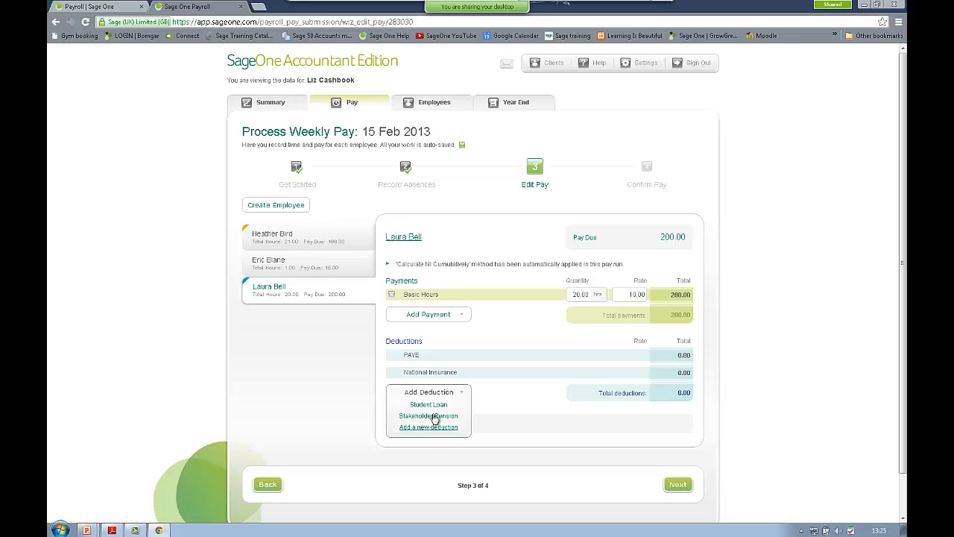
pyautogui.click(432, 404)
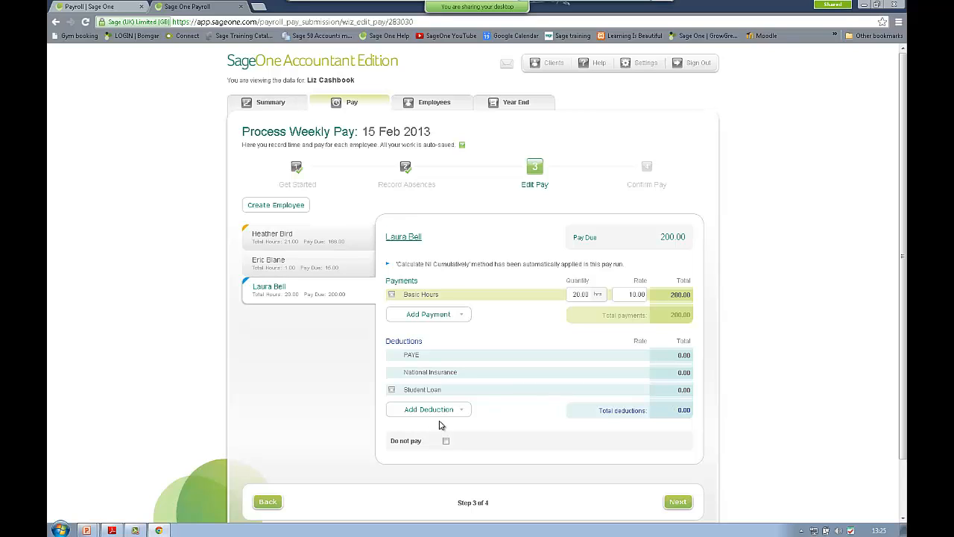
pyautogui.click(392, 390)
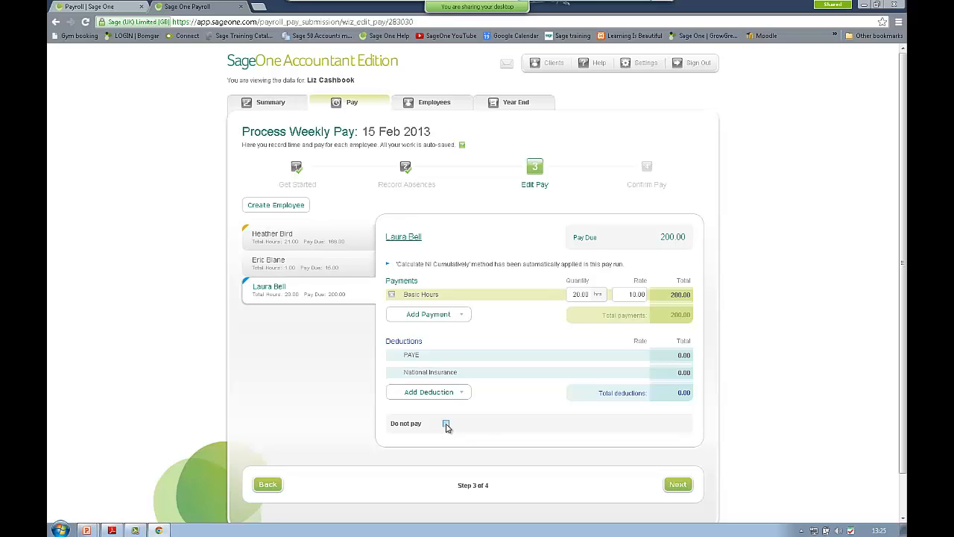
# Step: Move on to Confirm Pay and open the detailed report for Weekly Pay Run 46
pyautogui.click(684, 485)
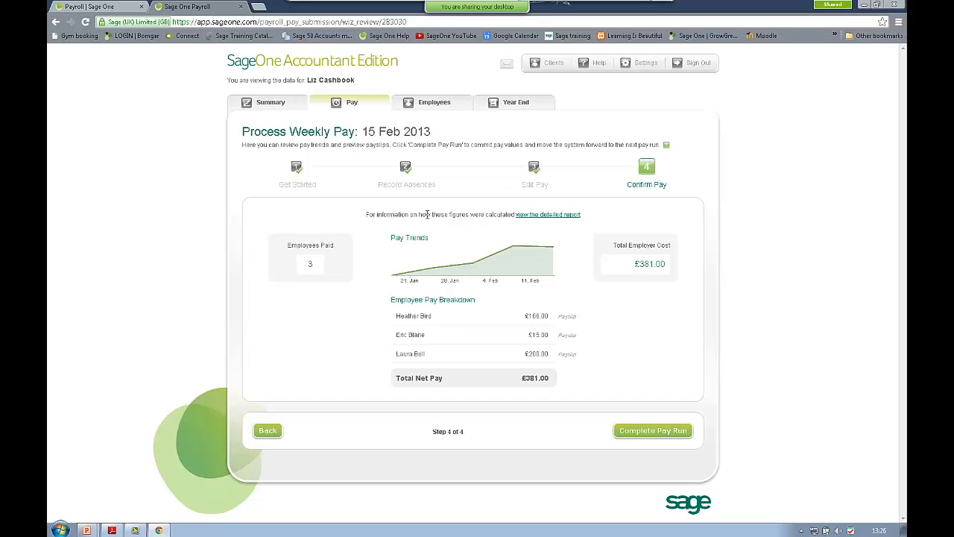
pyautogui.click(549, 220)
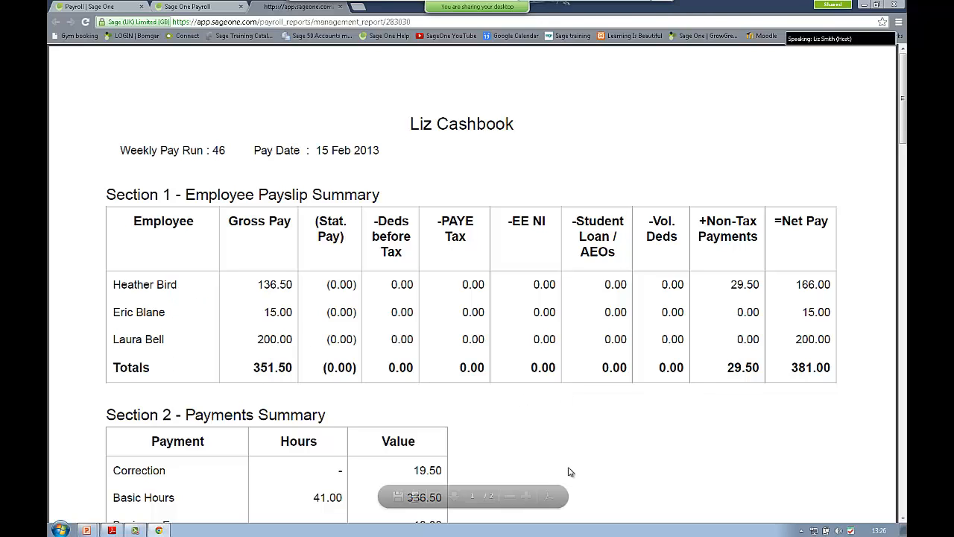
# Step: Scroll the pay report through the HMRC totals to the Section 6 payment method tables, then close it
pyautogui.scroll(-2, 570, 468)
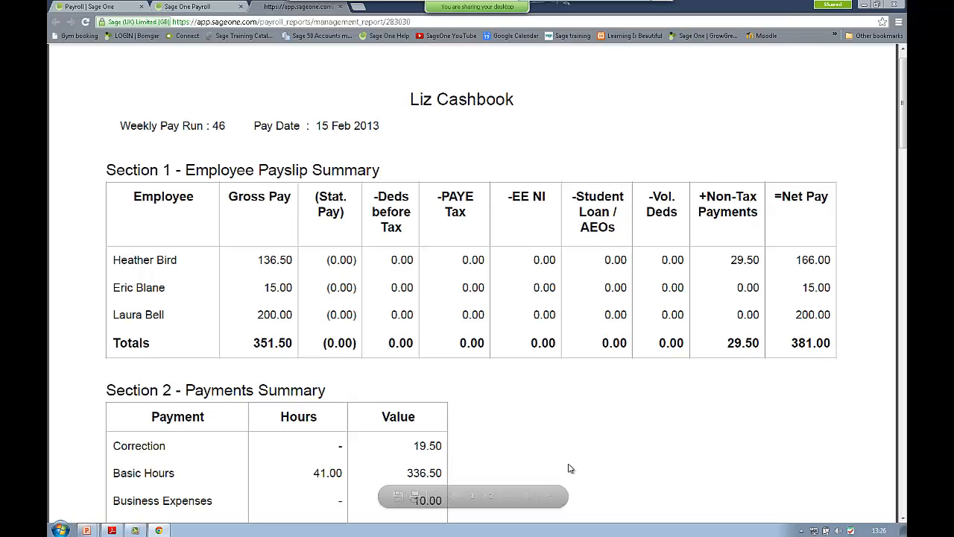
pyautogui.scroll(-2, 570, 468)
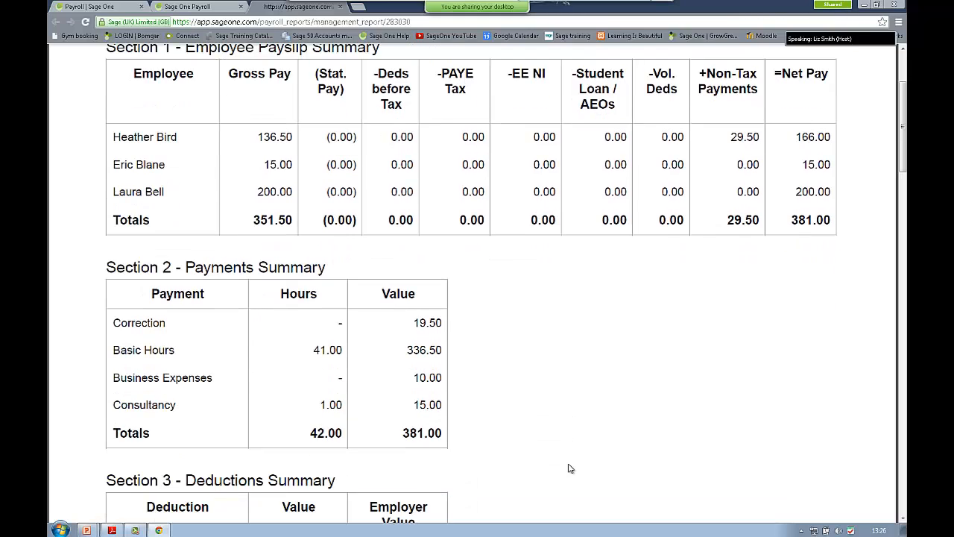
pyautogui.scroll(-2, 570, 468)
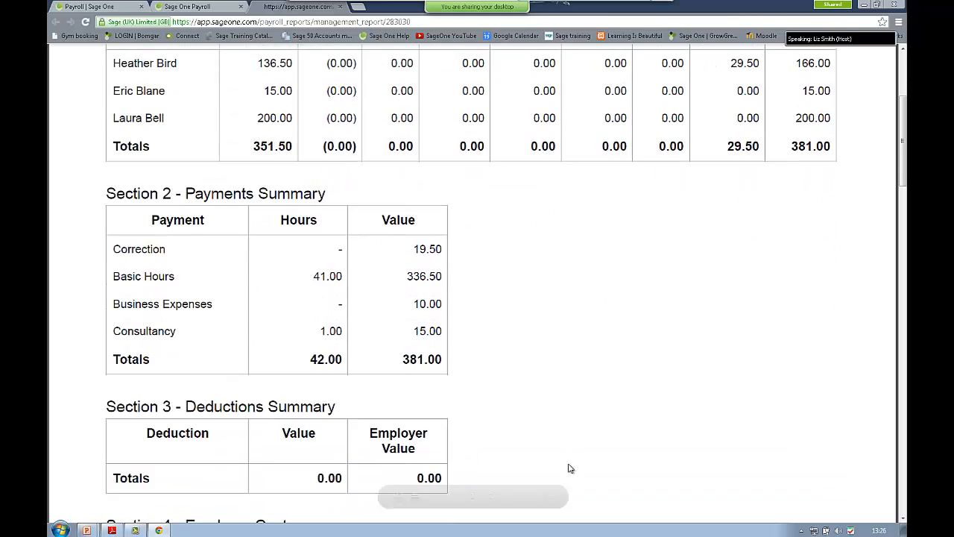
pyautogui.scroll(-2, 570, 468)
pyautogui.scroll(-1, 570, 468)
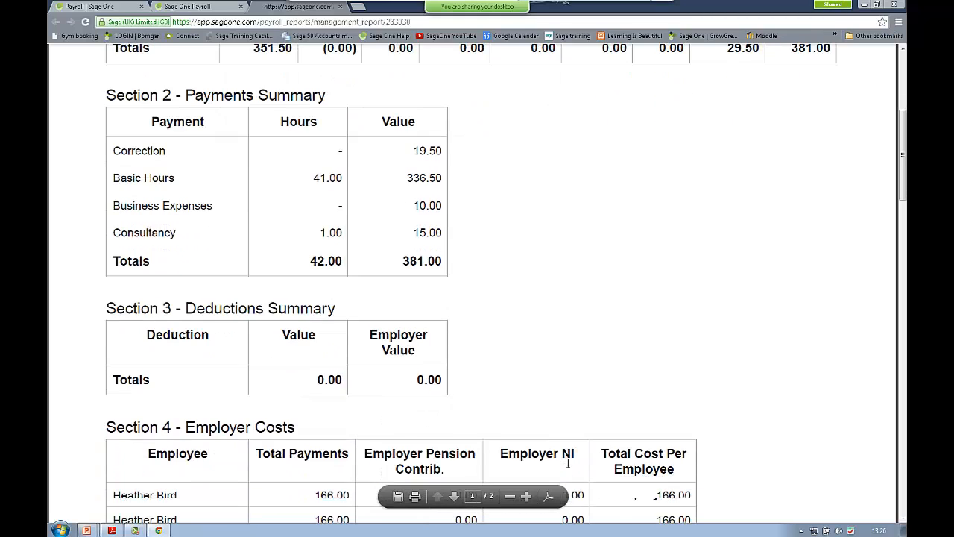
pyautogui.scroll(-3, 568, 462)
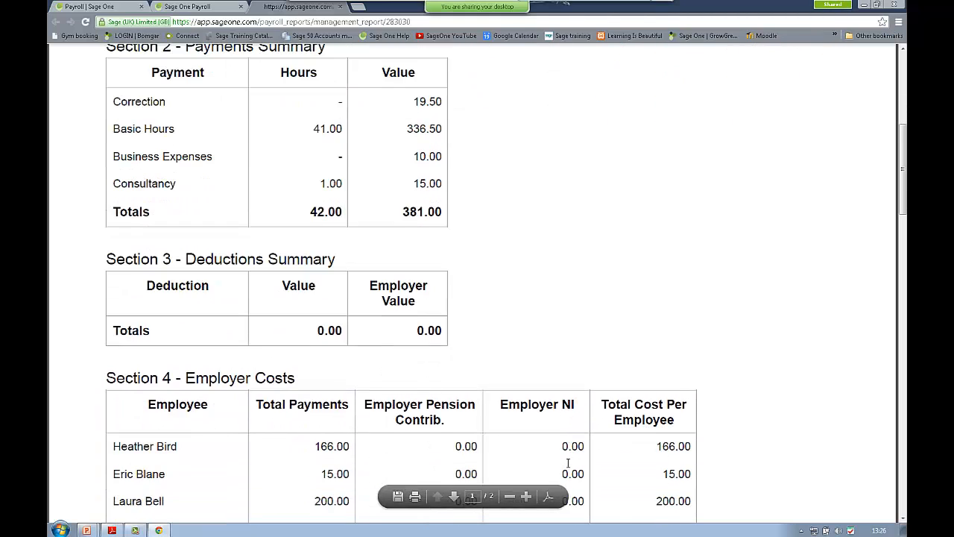
pyautogui.scroll(-4, 568, 465)
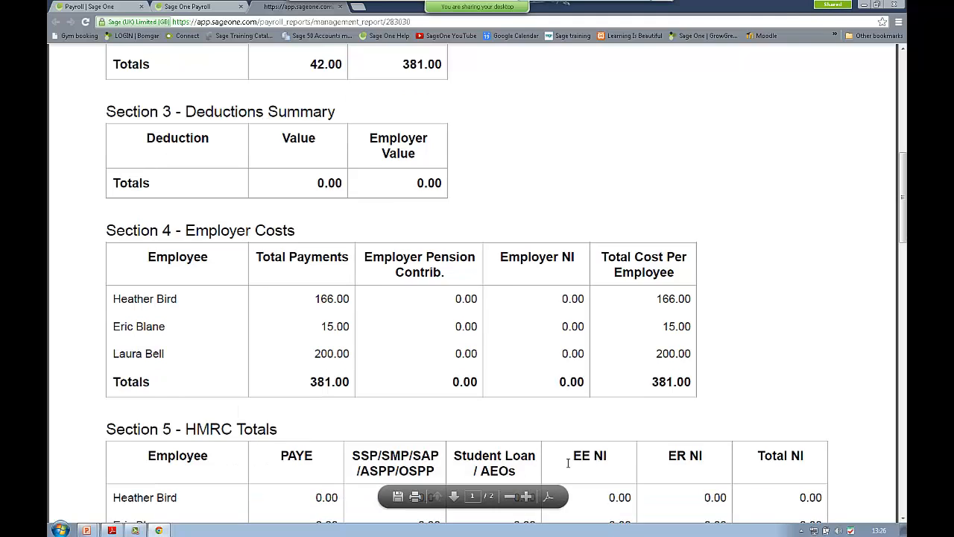
pyautogui.scroll(-4, 569, 468)
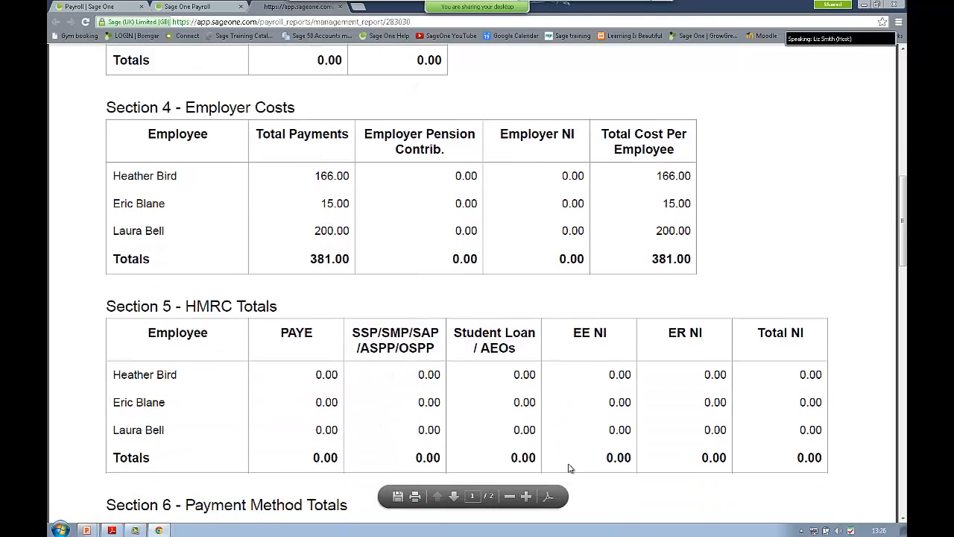
pyautogui.scroll(-3, 568, 468)
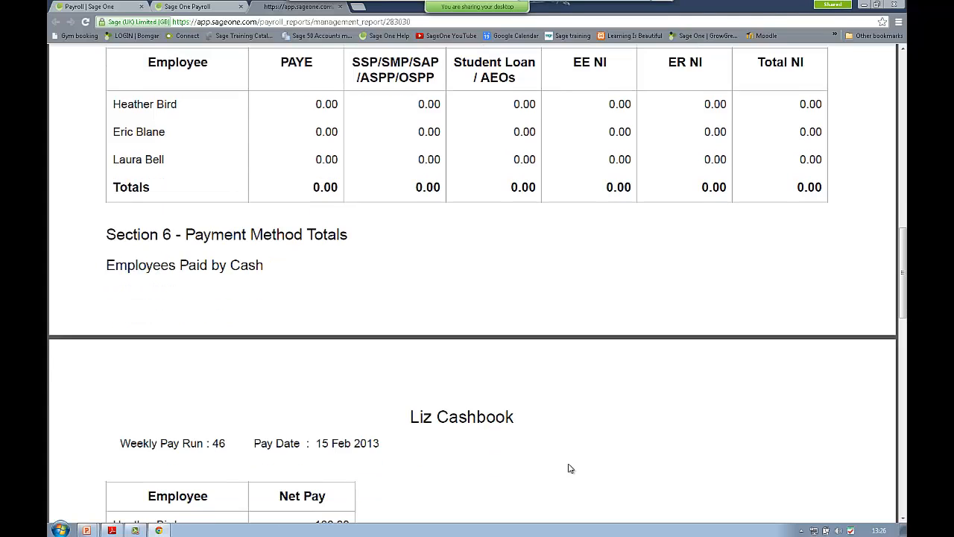
pyautogui.scroll(-3, 569, 468)
pyautogui.scroll(-3, 569, 468)
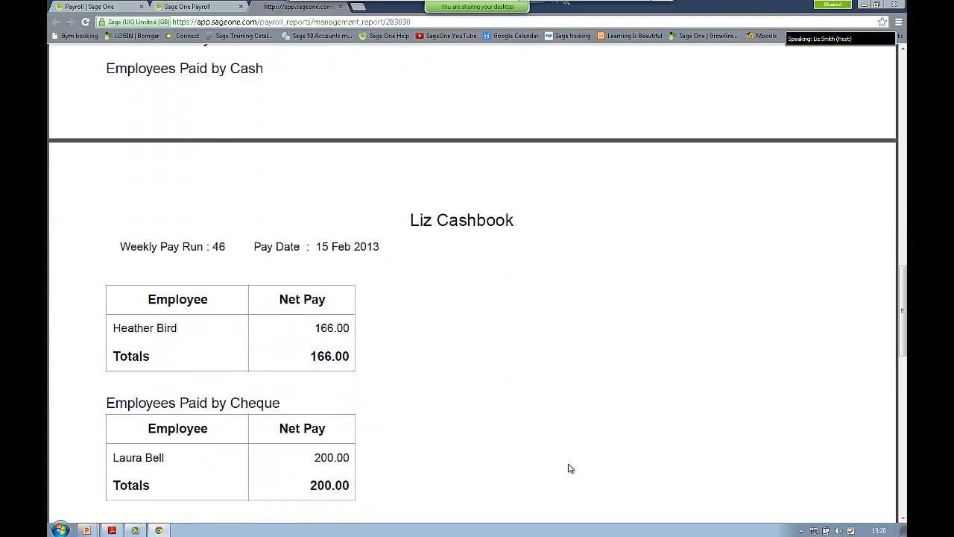
pyautogui.scroll(-2, 569, 468)
pyautogui.scroll(-3, 569, 468)
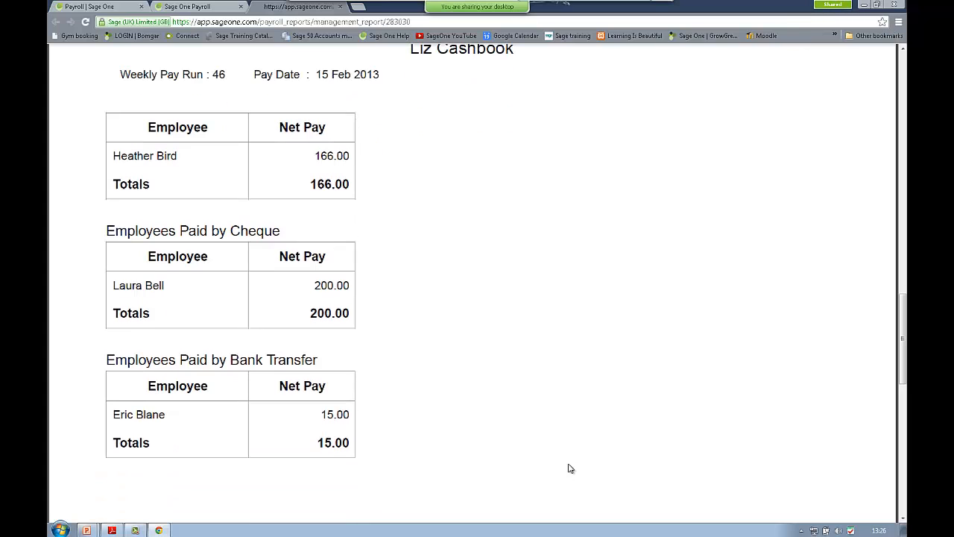
pyautogui.scroll(-3, 570, 468)
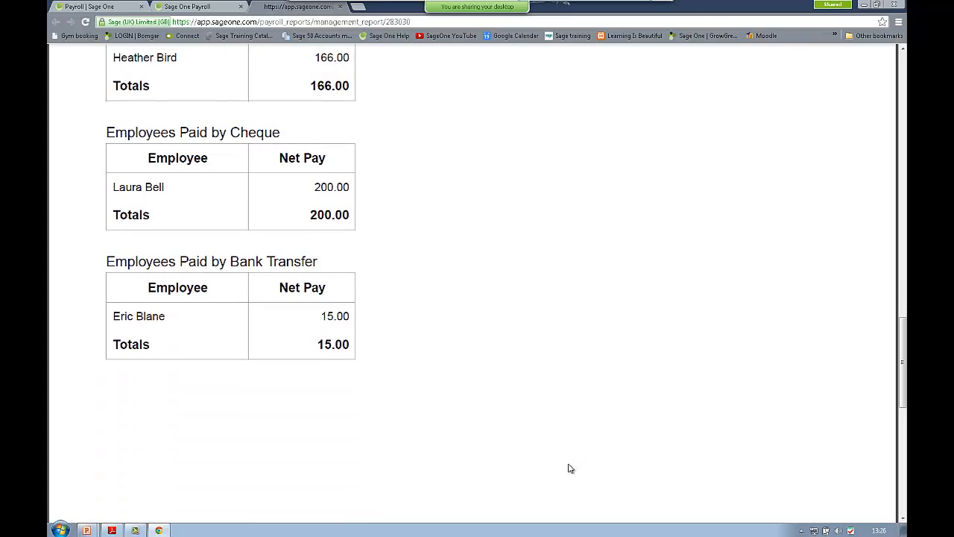
pyautogui.scroll(-5, 568, 468)
pyautogui.scroll(20, 566, 462)
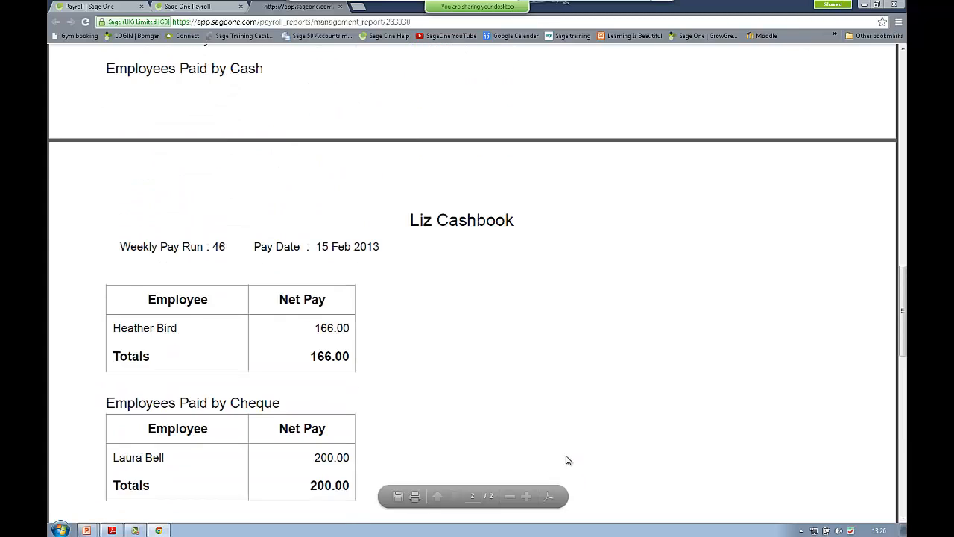
pyautogui.click(340, 7)
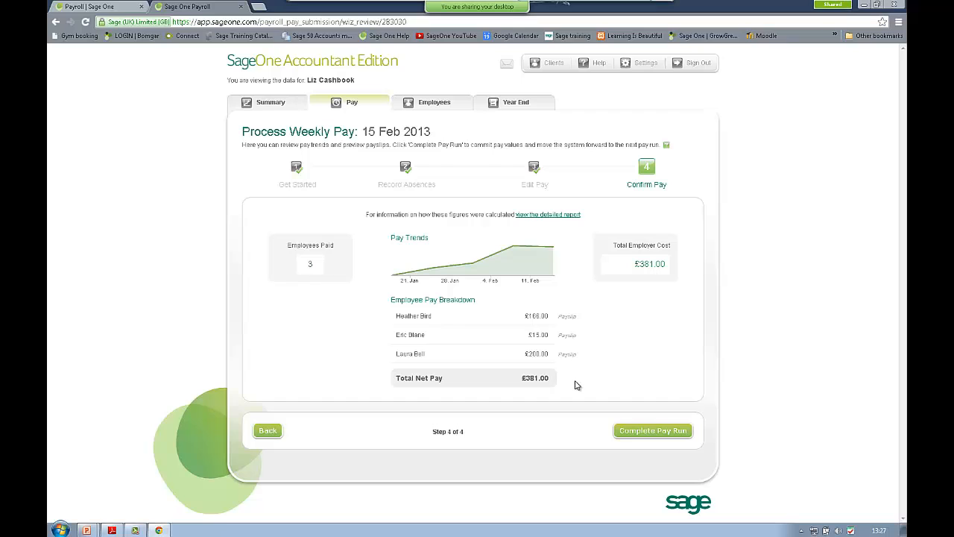
# Step: Start completing the pay run, toggling 'Use saved HMRC Login' off and back on
pyautogui.click(658, 432)
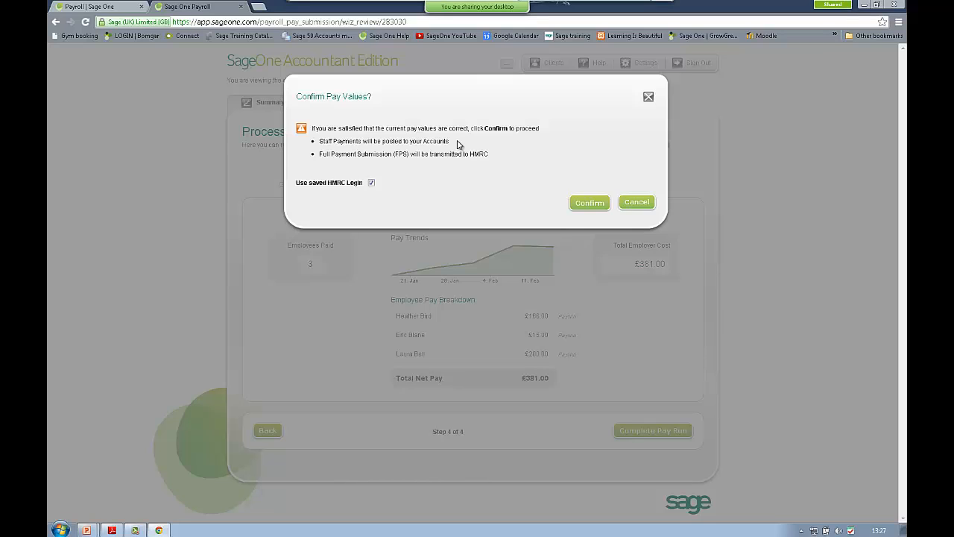
pyautogui.click(371, 182)
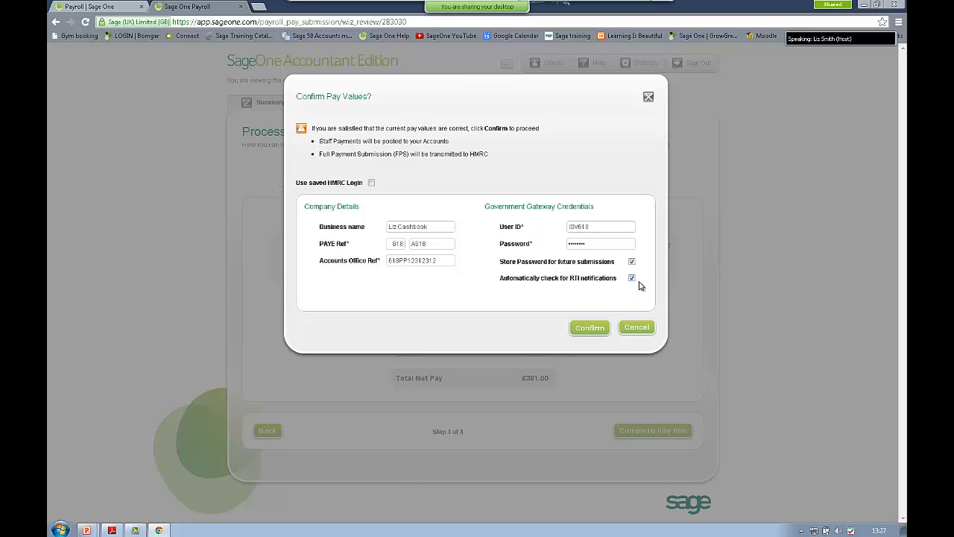
pyautogui.click(371, 184)
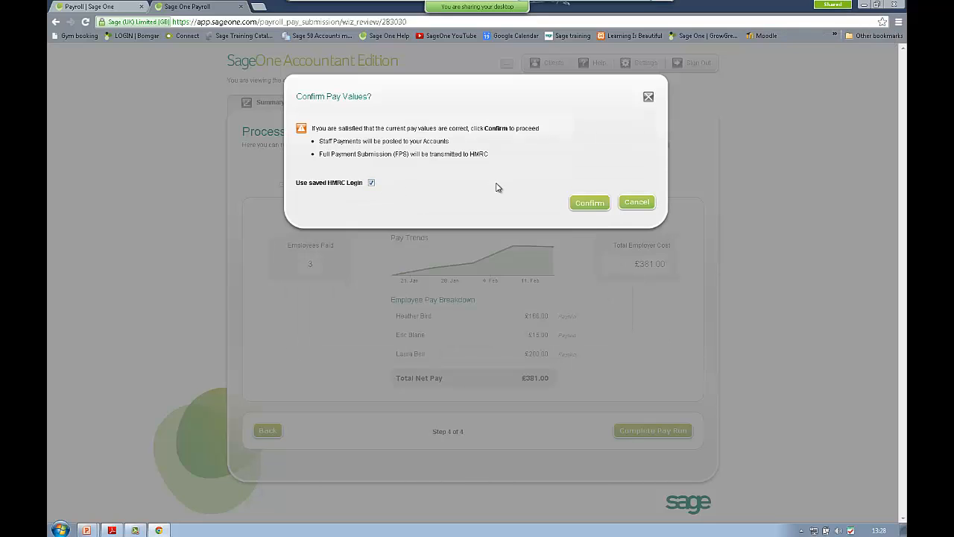
# Step: Confirm the pay values to finish the run, then open the All Payslips PDF
pyautogui.click(589, 203)
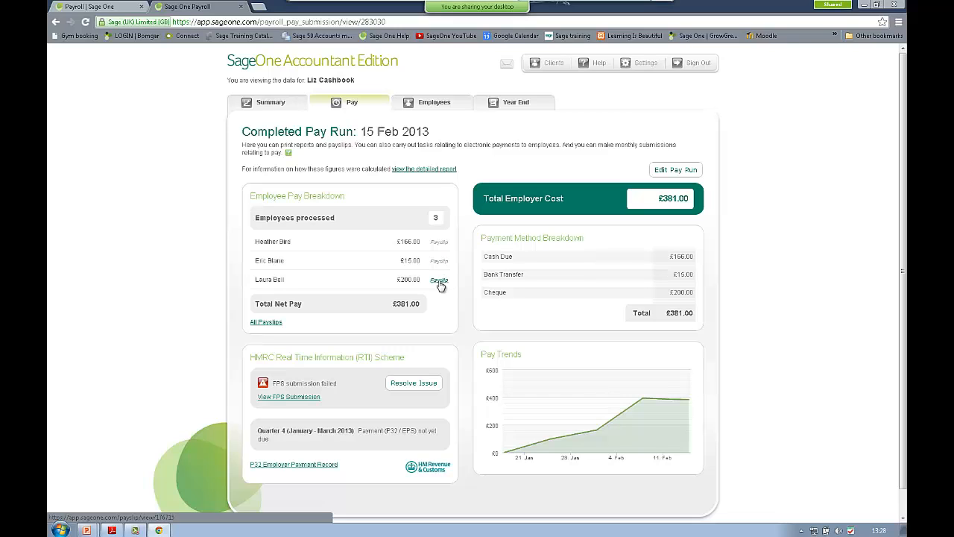
pyautogui.click(265, 322)
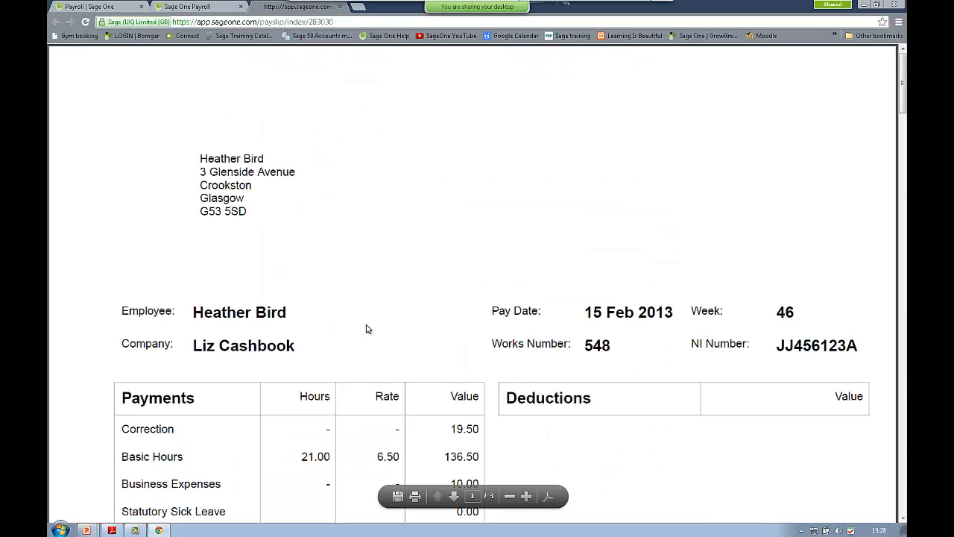
# Step: Zoom out and scroll through all three employees' payslips, then close the PDF
pyautogui.click(511, 497)
pyautogui.click(513, 500)
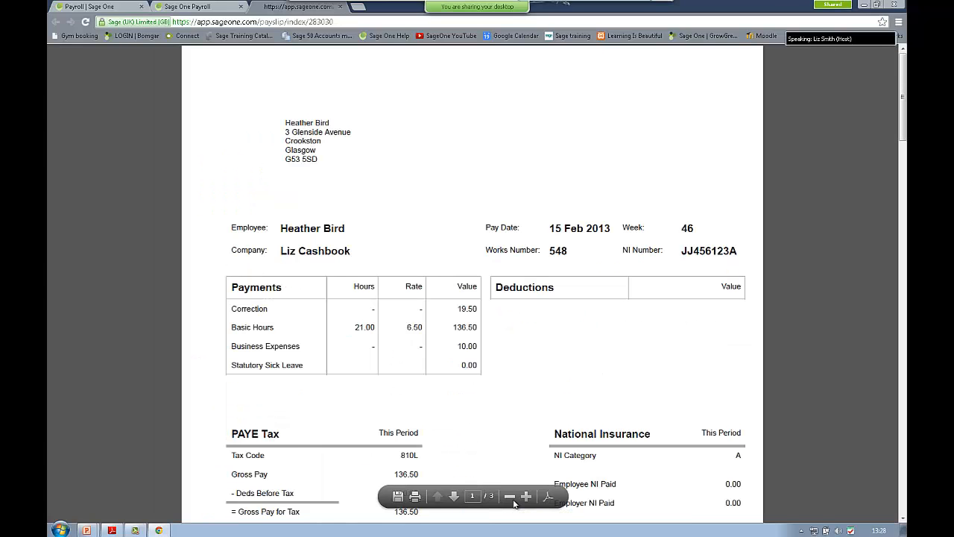
pyautogui.click(512, 500)
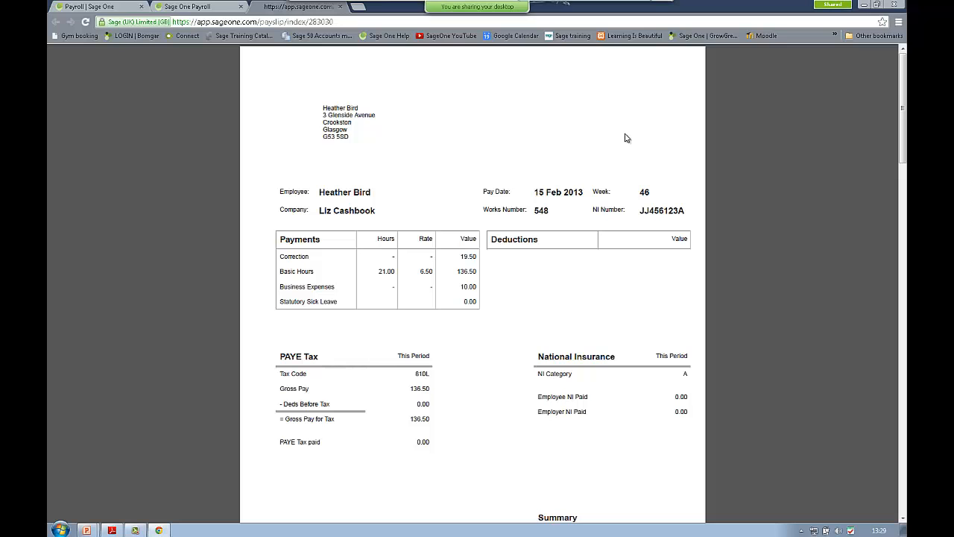
pyautogui.scroll(-3, 626, 137)
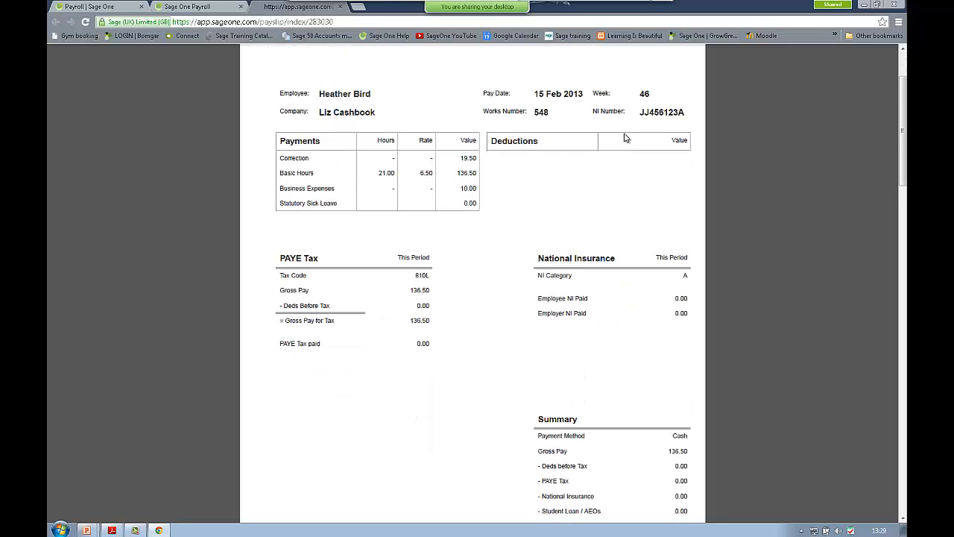
pyautogui.scroll(-1, 626, 138)
pyautogui.scroll(-6, 626, 138)
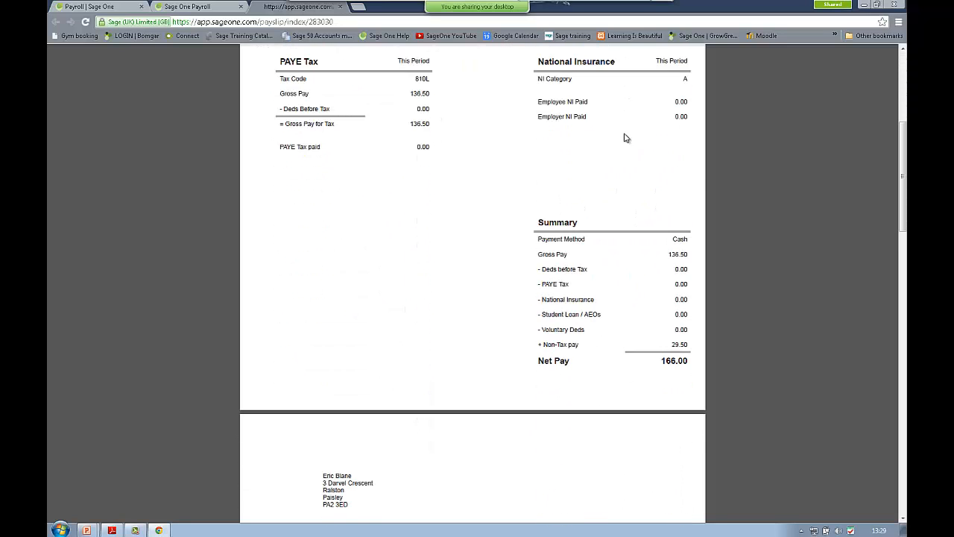
pyautogui.scroll(-6, 625, 138)
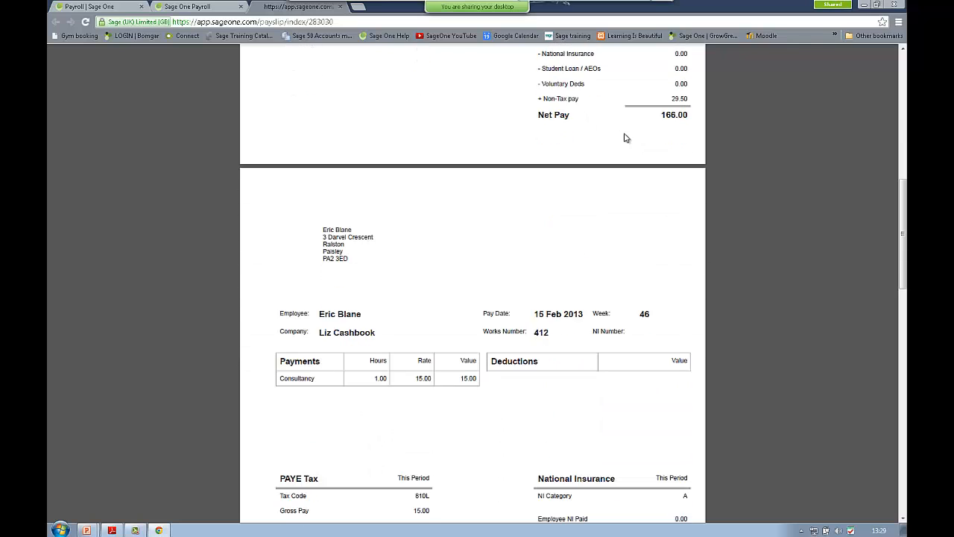
pyautogui.scroll(-6, 626, 138)
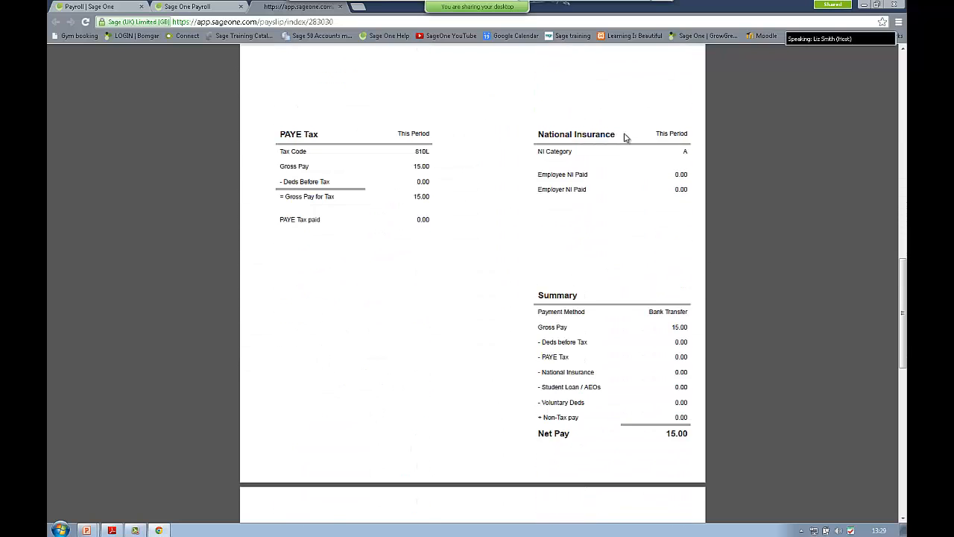
pyautogui.scroll(-9, 625, 138)
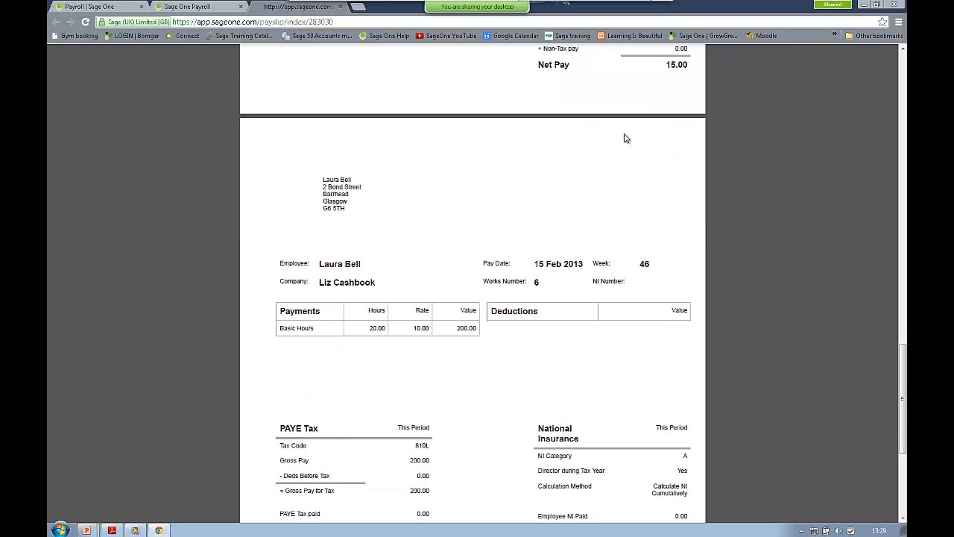
pyautogui.scroll(-3, 626, 138)
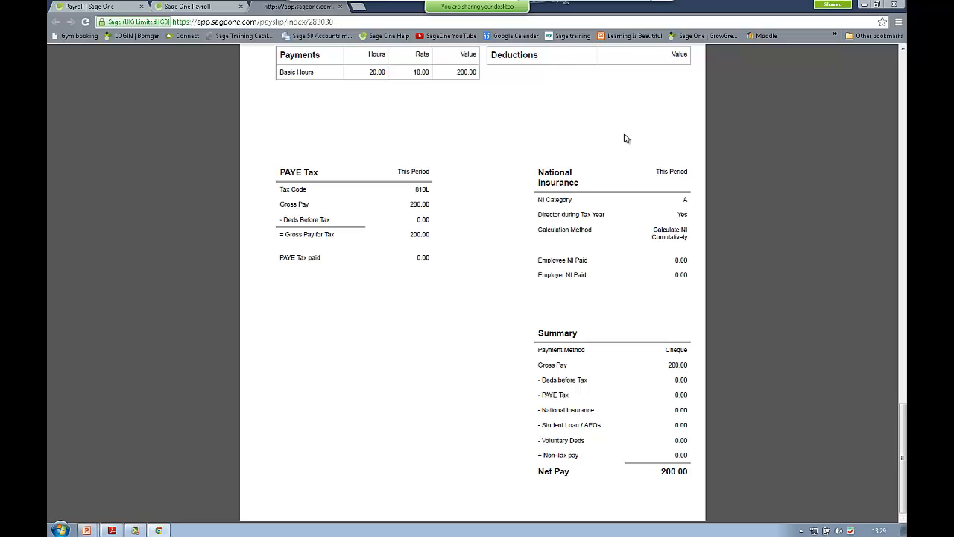
pyautogui.scroll(10, 626, 138)
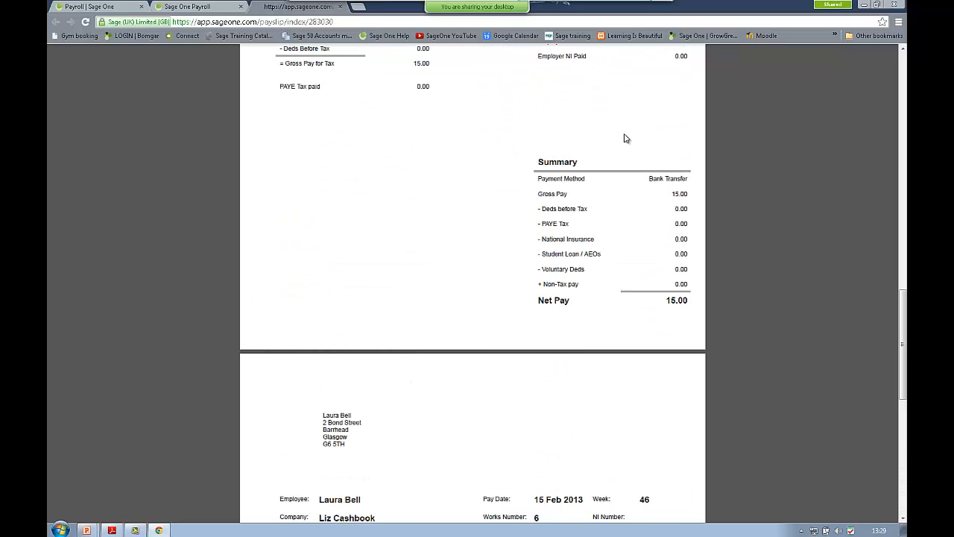
pyautogui.click(340, 6)
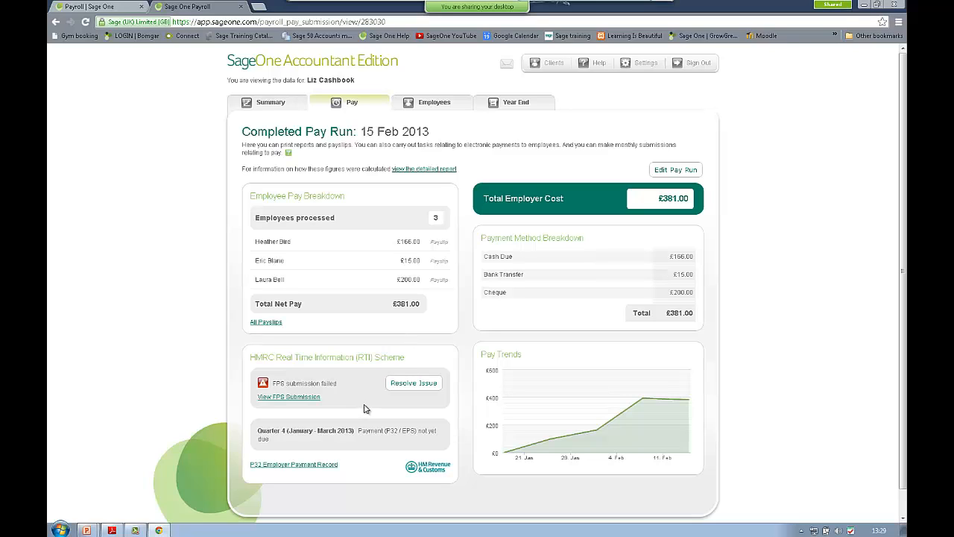
# Step: Open the P32 Employer Payment Record for Quarter 4 (January–March 2013)
pyautogui.click(307, 465)
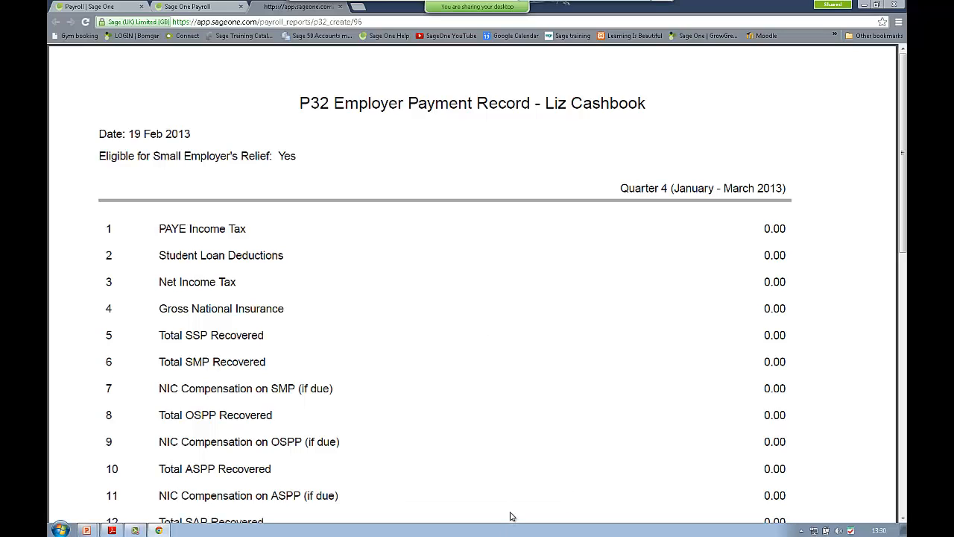
# Step: Zoom out and scroll the P32 record, then close it to return to the completed pay run
pyautogui.click(510, 496)
pyautogui.click(510, 496)
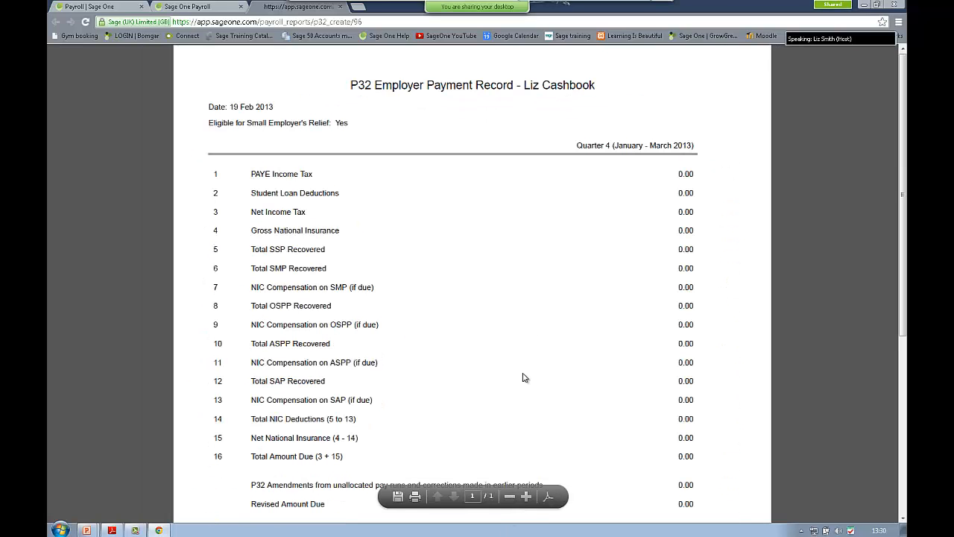
pyautogui.scroll(-3, 524, 376)
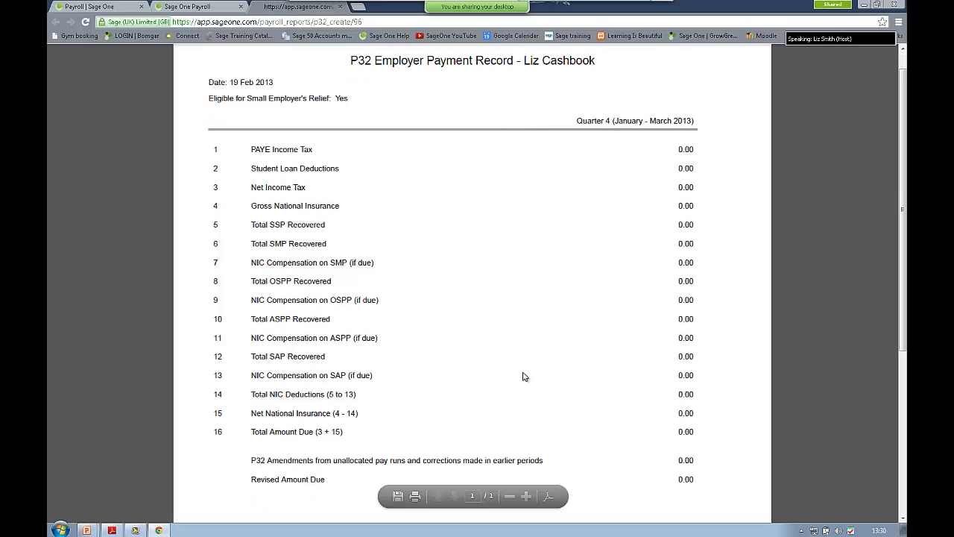
pyautogui.scroll(3, 524, 377)
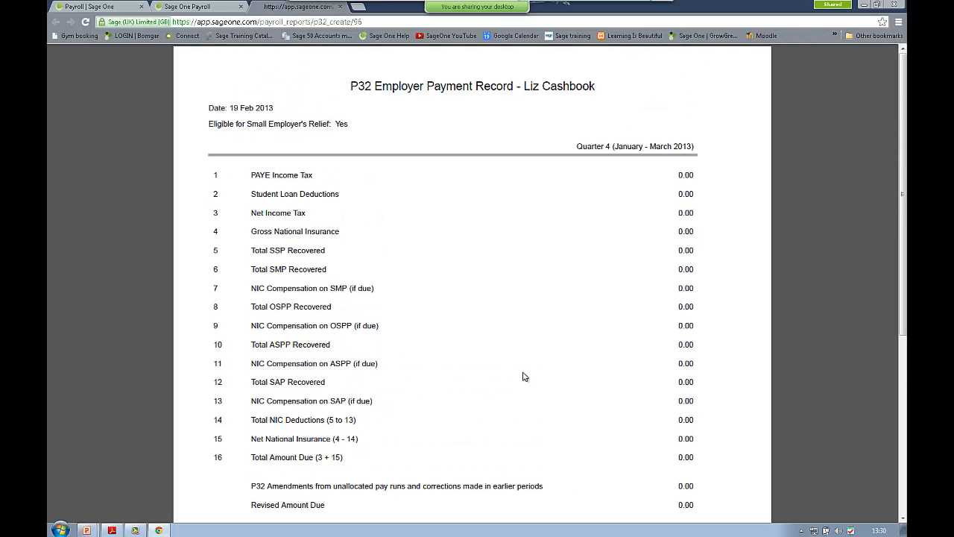
pyautogui.click(340, 7)
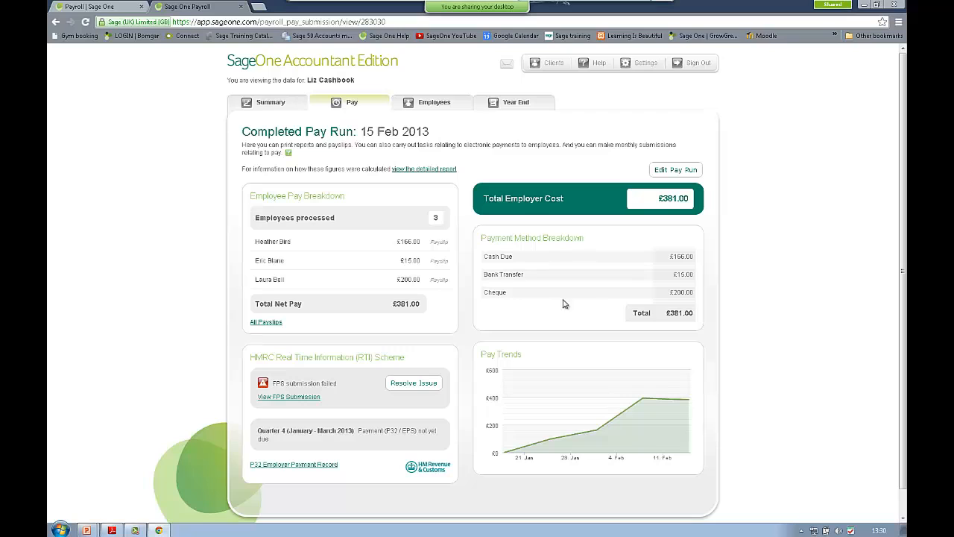
pyautogui.moveTo(596, 430)
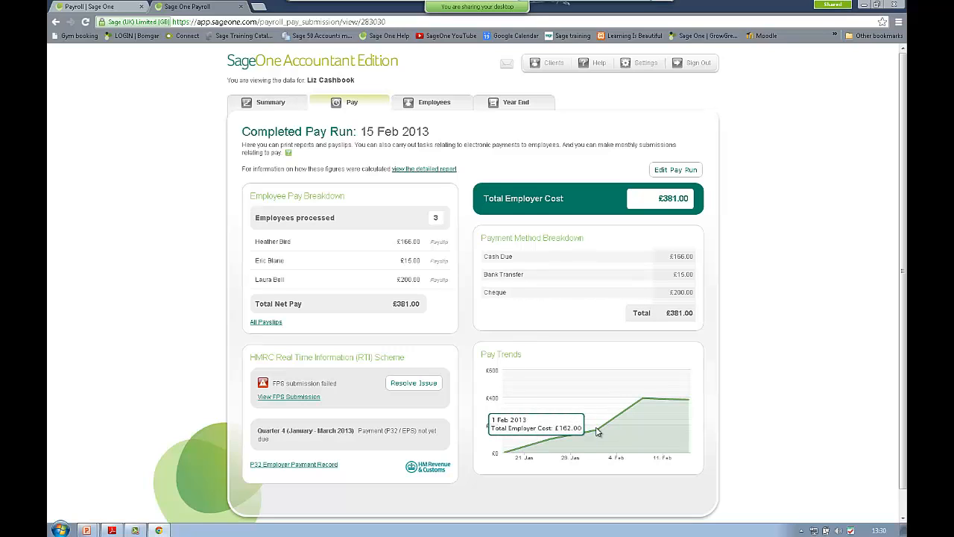
pyautogui.moveTo(646, 428)
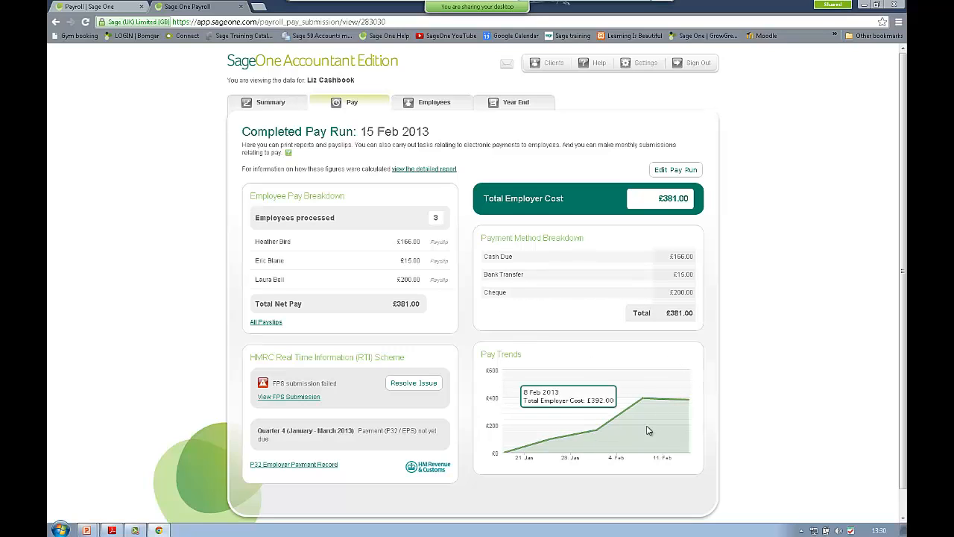
pyautogui.moveTo(605, 407)
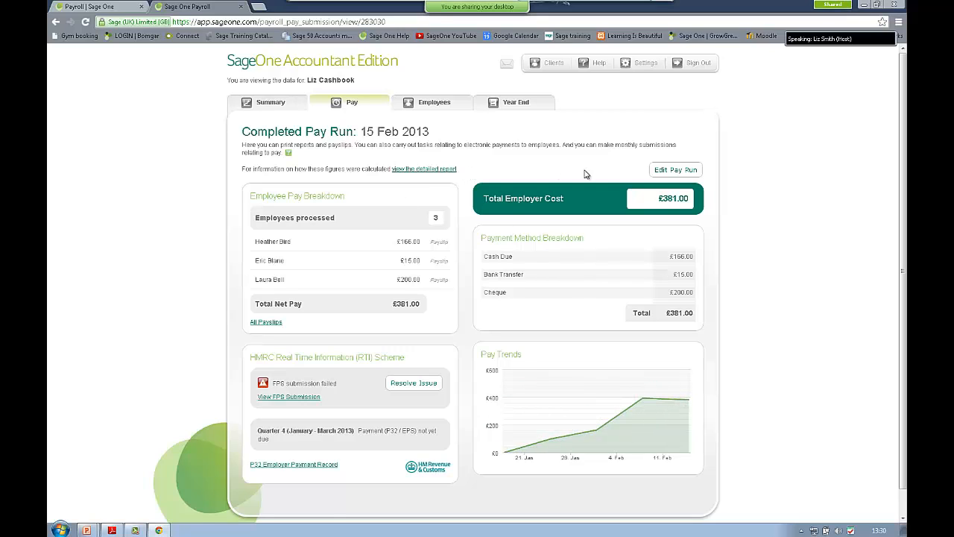
# Step: Reopen the pay run and change the first employee's Business Expenses rate from 10.00 to 20.00
pyautogui.click(675, 170)
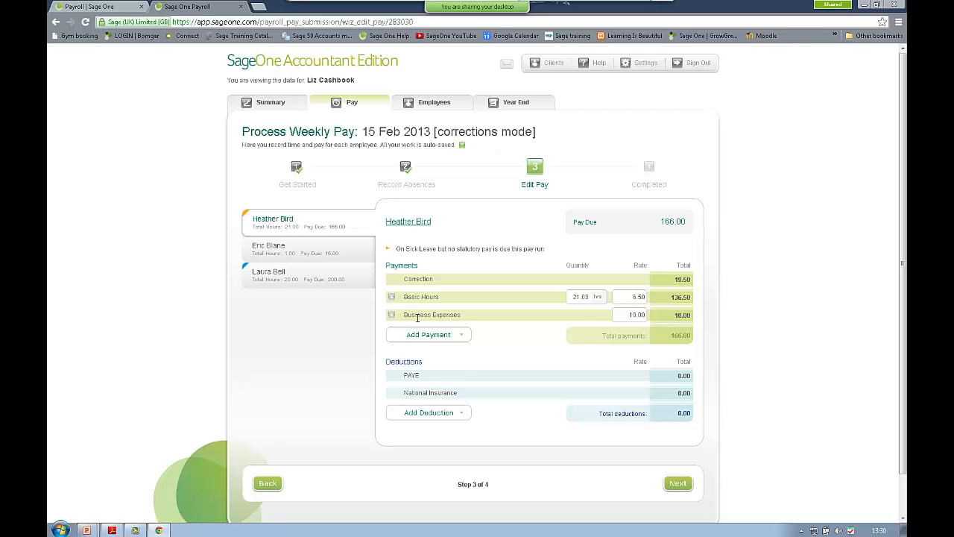
pyautogui.doubleClick(630, 314)
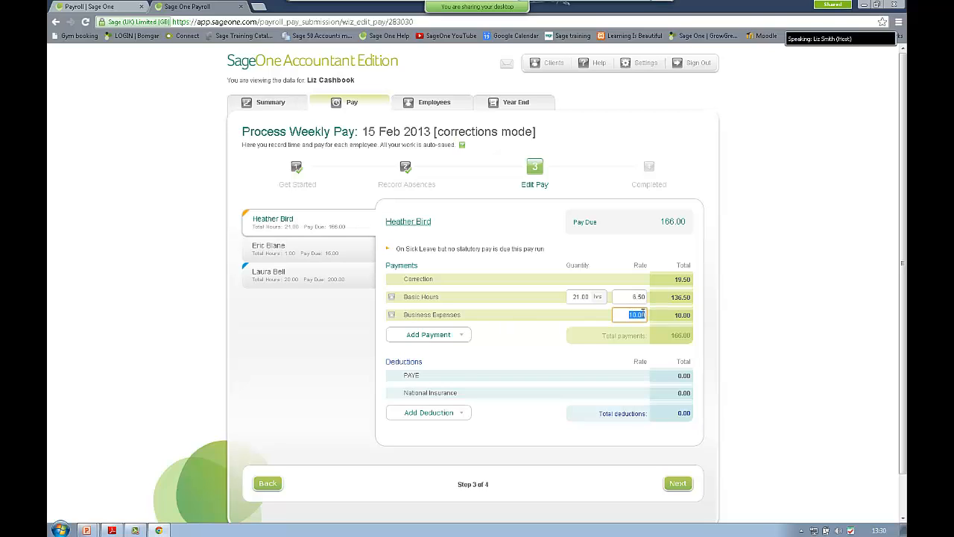
pyautogui.press('Delete')
pyautogui.press('Tab')
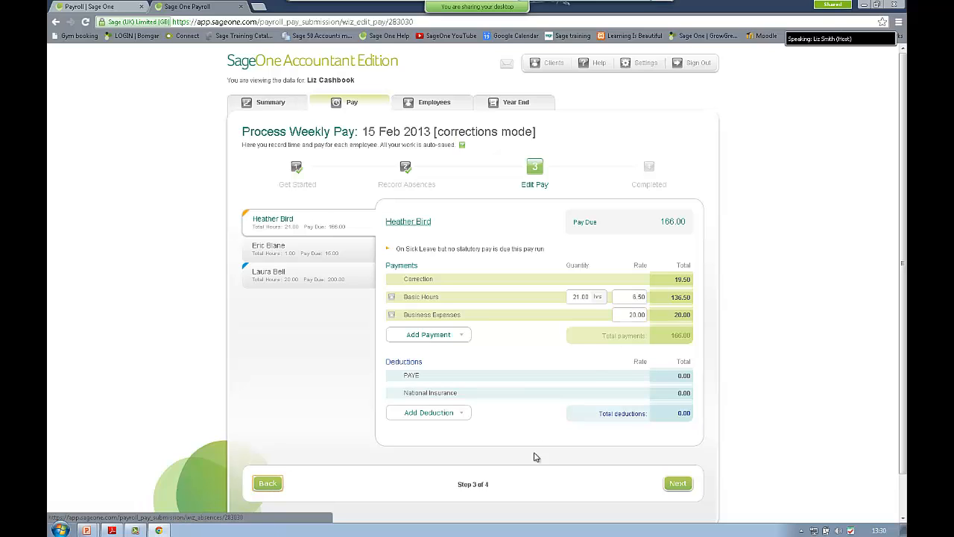
pyautogui.click(678, 485)
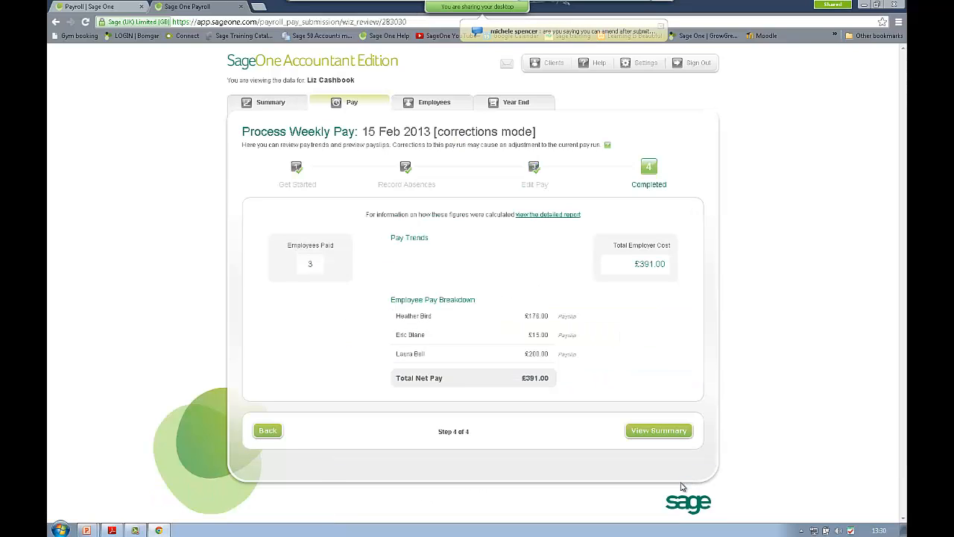
# Step: Complete the corrected run and check the first employee's payslip showing 20.00 Business Expenses
pyautogui.click(673, 431)
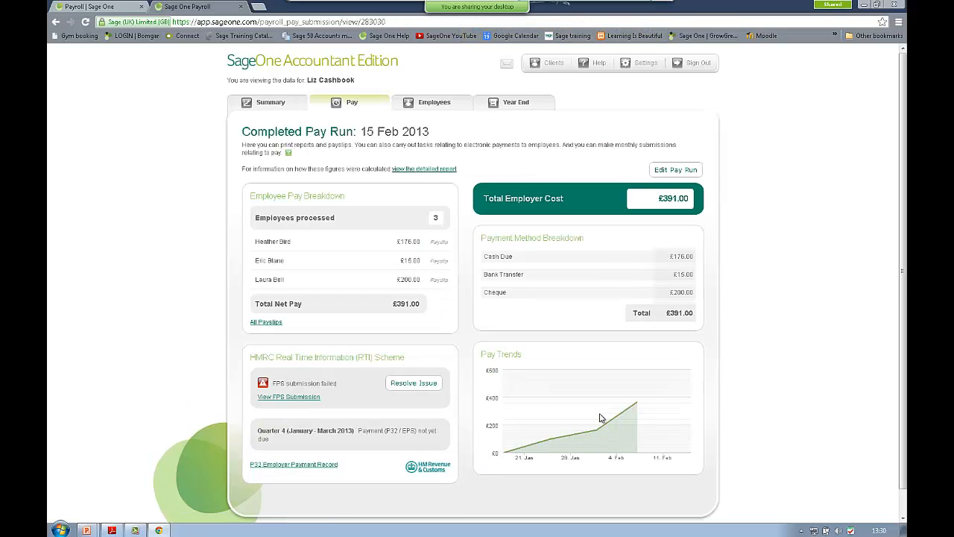
pyautogui.click(439, 242)
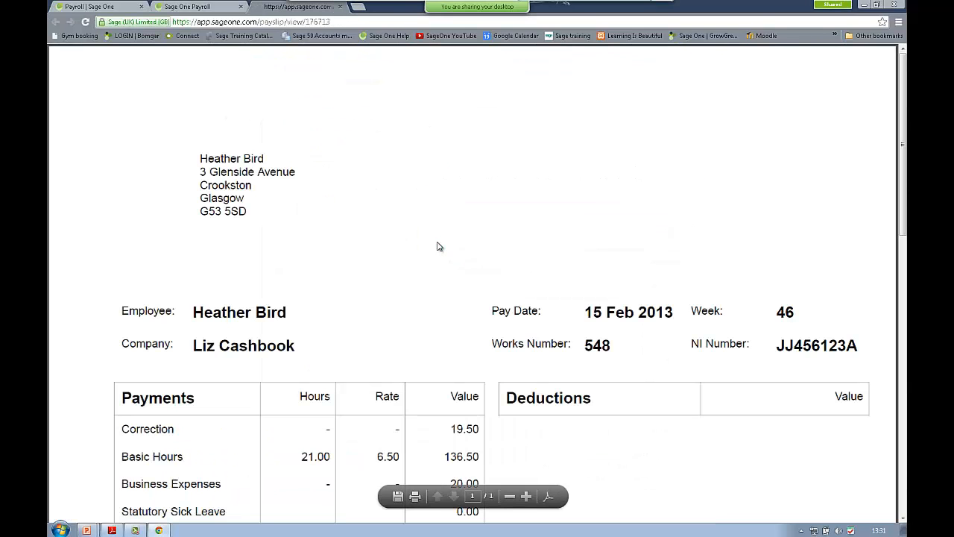
pyautogui.scroll(-1, 439, 247)
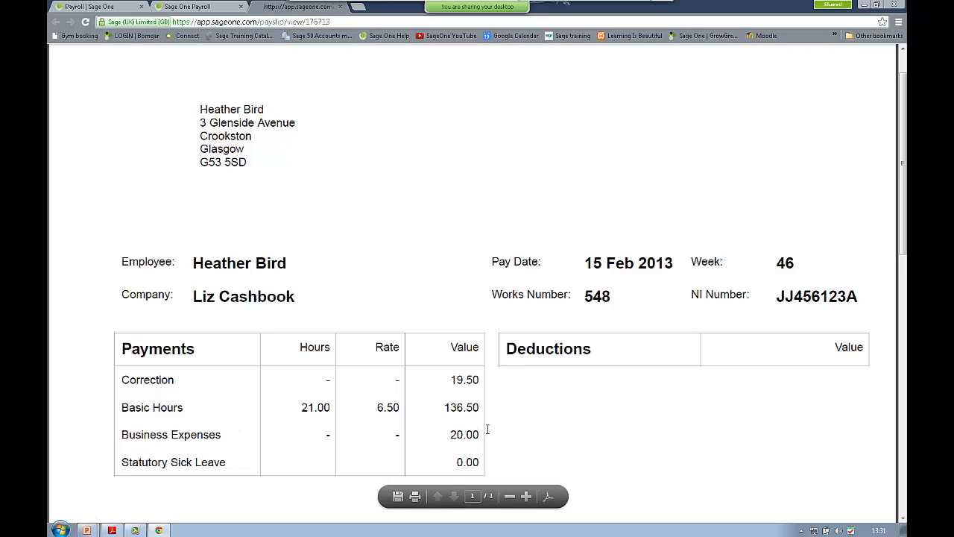
pyautogui.click(340, 7)
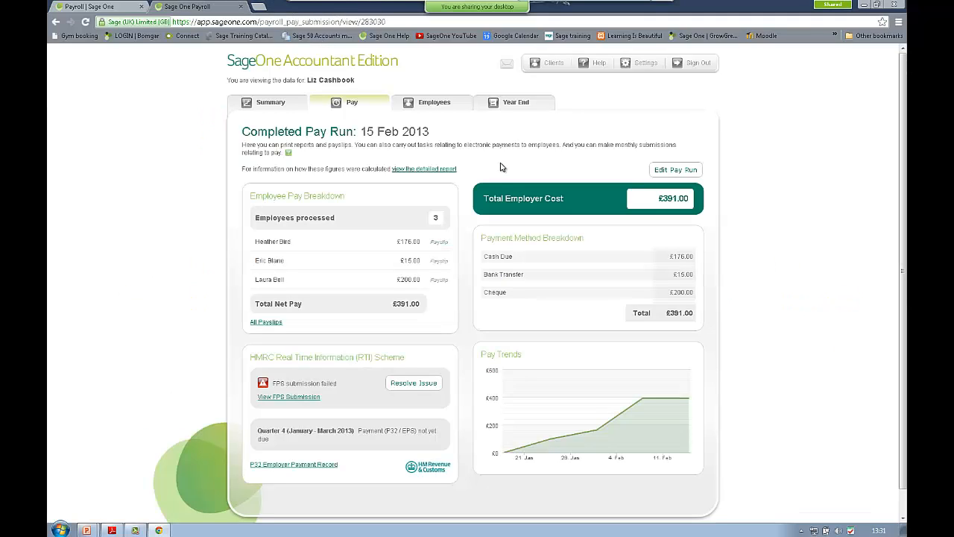
pyautogui.scroll(-1, 501, 167)
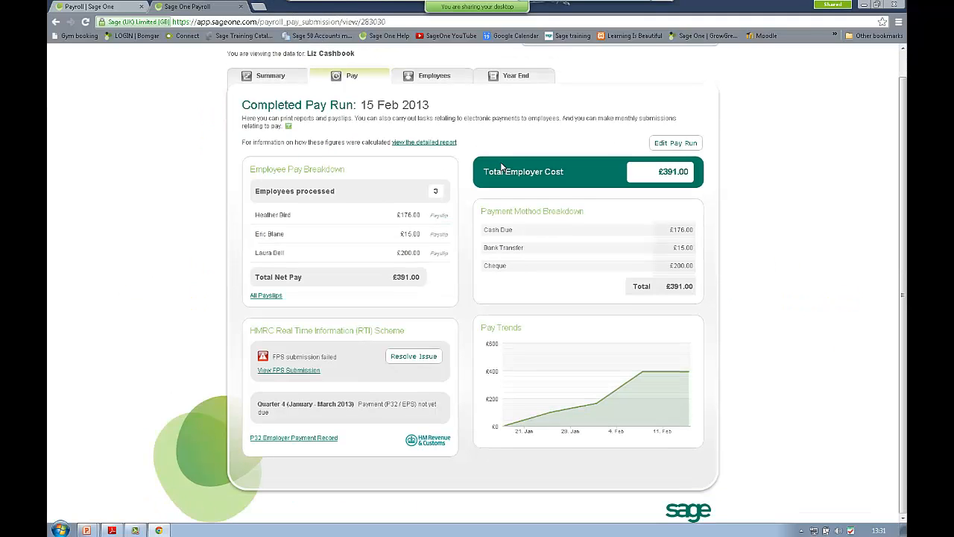
pyautogui.scroll(1, 501, 167)
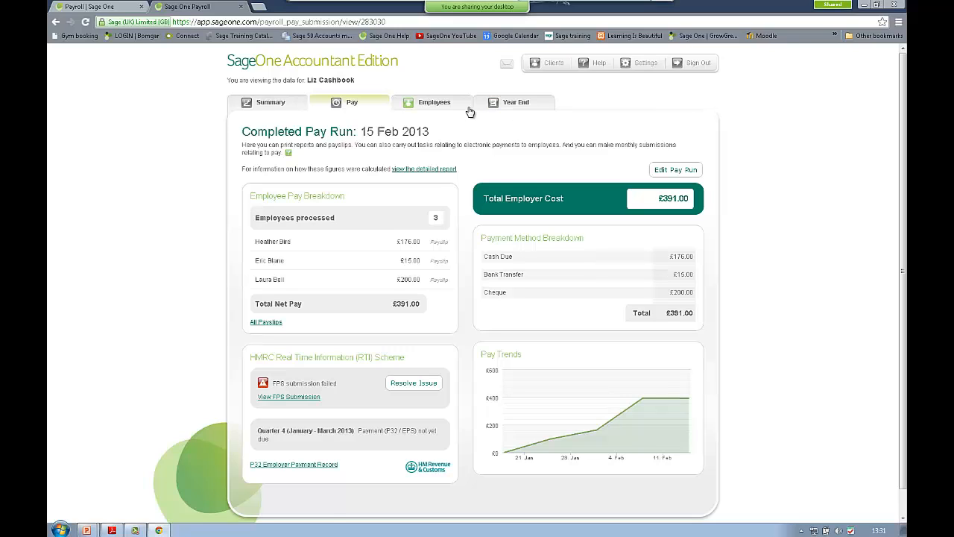
# Step: Open the employee P11 reports from Year End with tax year 2012/2013 selected
pyautogui.click(513, 106)
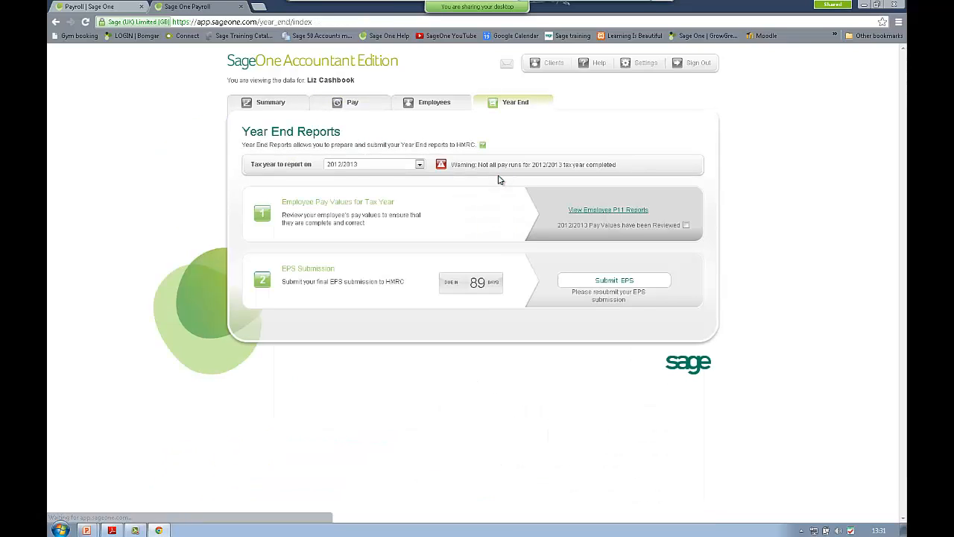
pyautogui.click(419, 164)
pyautogui.click(419, 165)
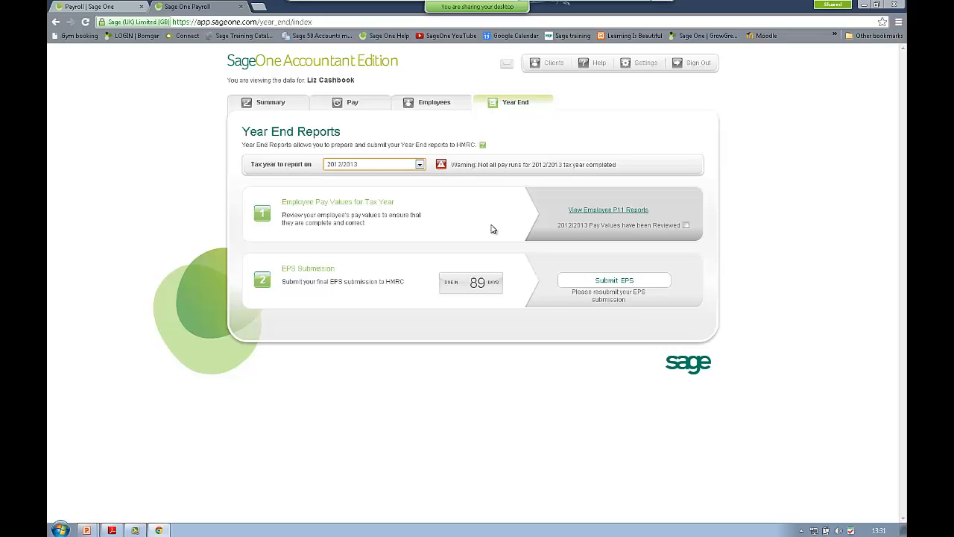
pyautogui.click(622, 211)
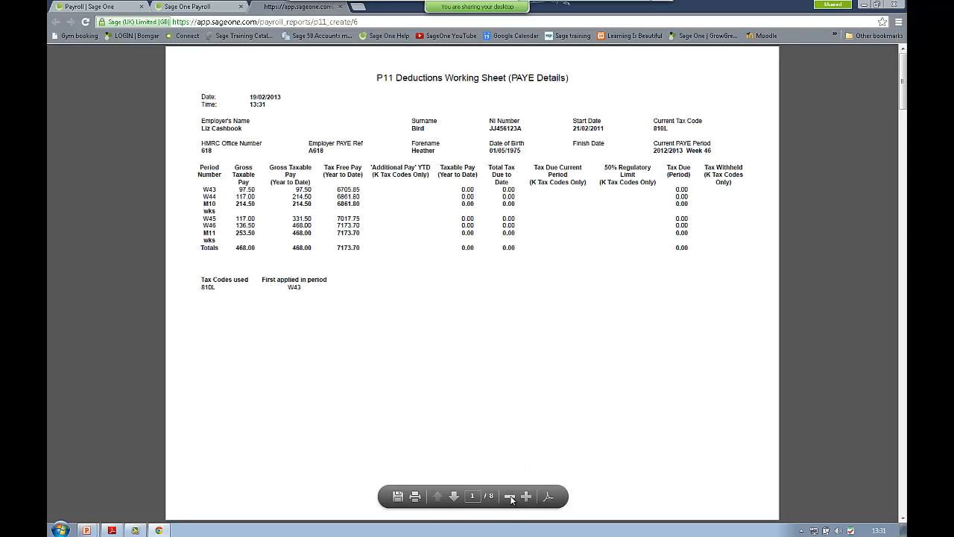
# Step: Page through each employee's PAYE and NIC Details pages, then close the P11 report
pyautogui.click(454, 497)
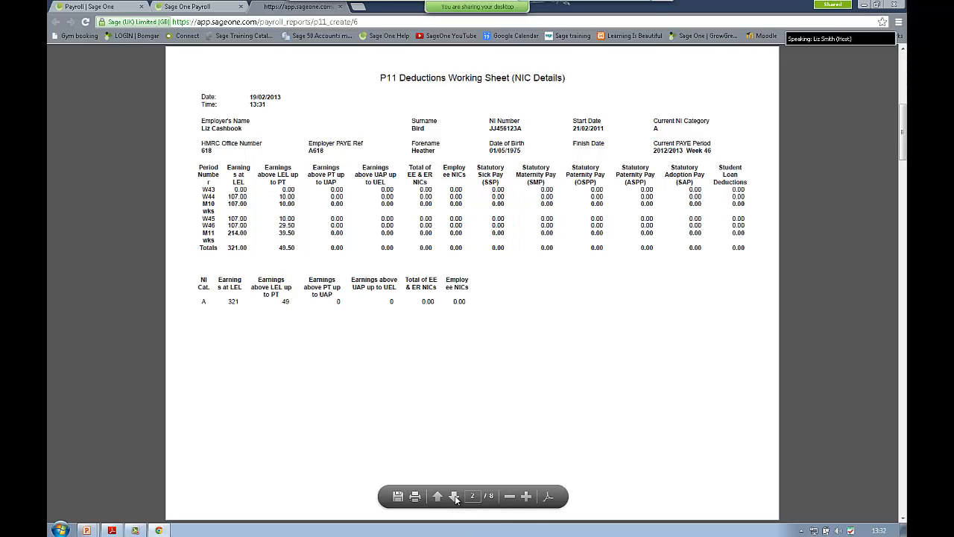
pyautogui.click(454, 497)
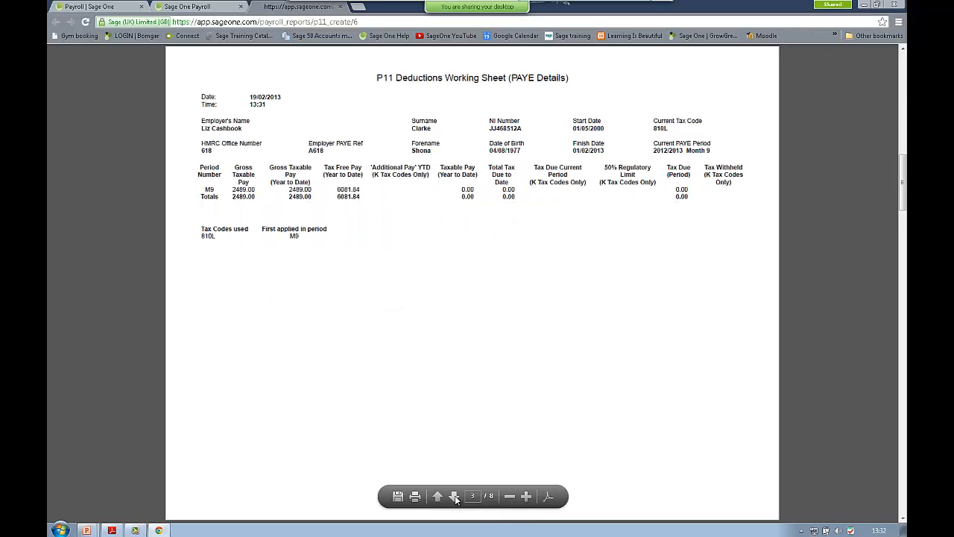
pyautogui.click(454, 497)
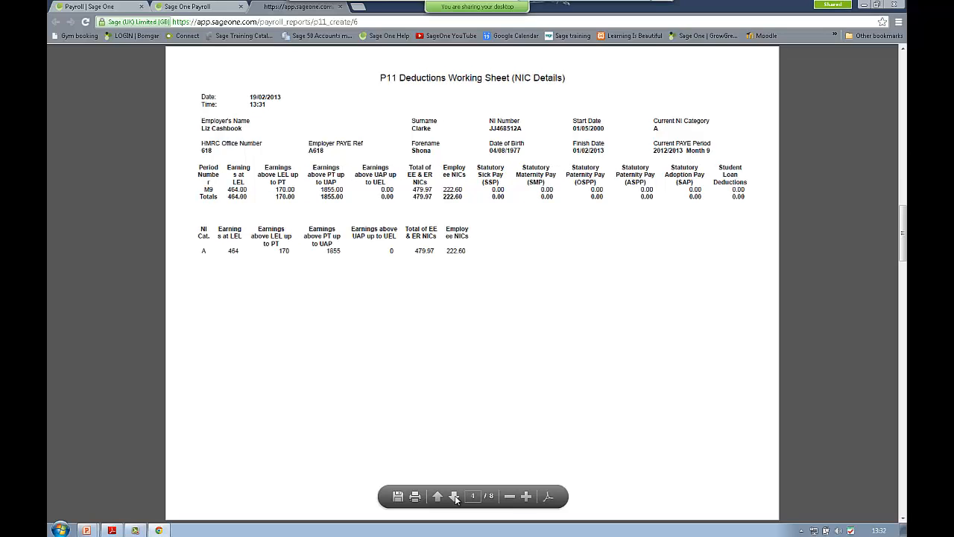
pyautogui.click(455, 497)
pyautogui.click(455, 497)
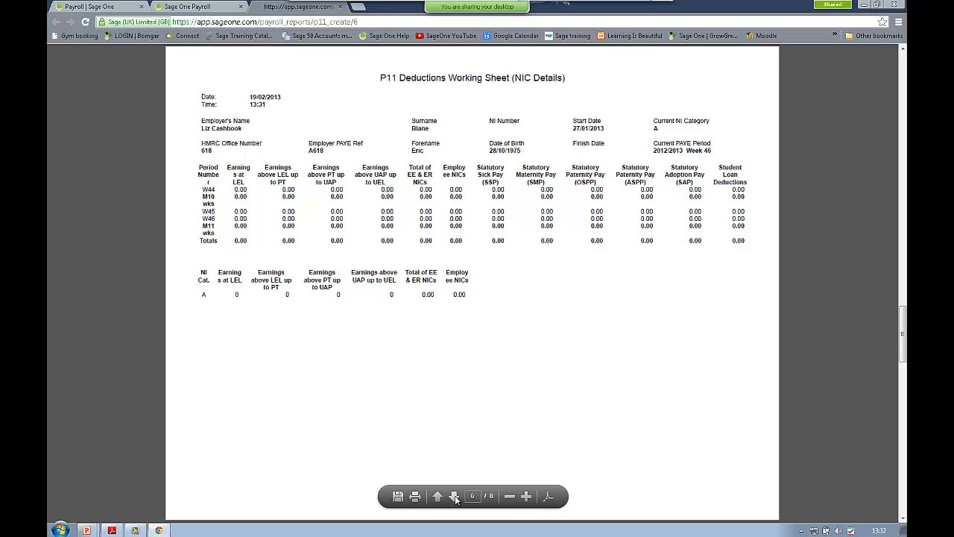
pyautogui.click(455, 497)
pyautogui.click(454, 497)
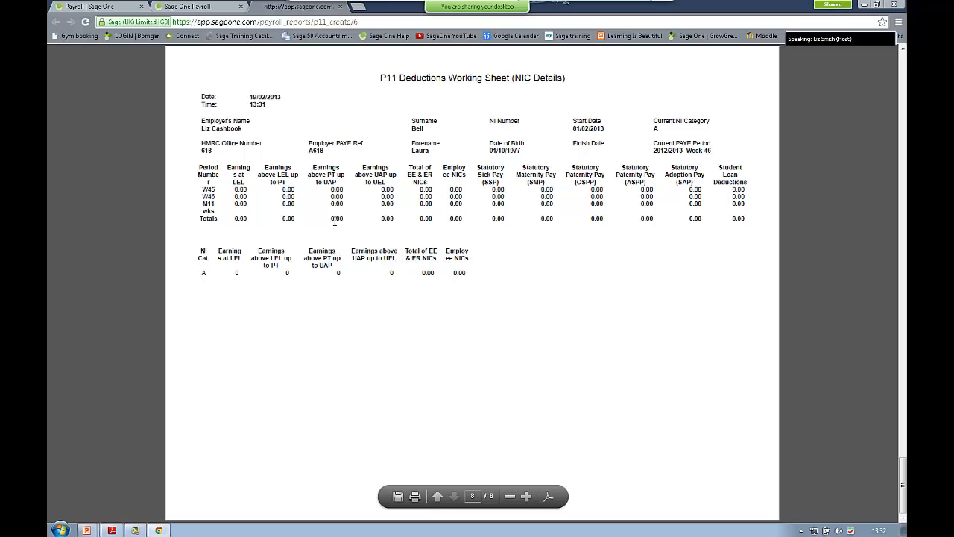
pyautogui.click(341, 7)
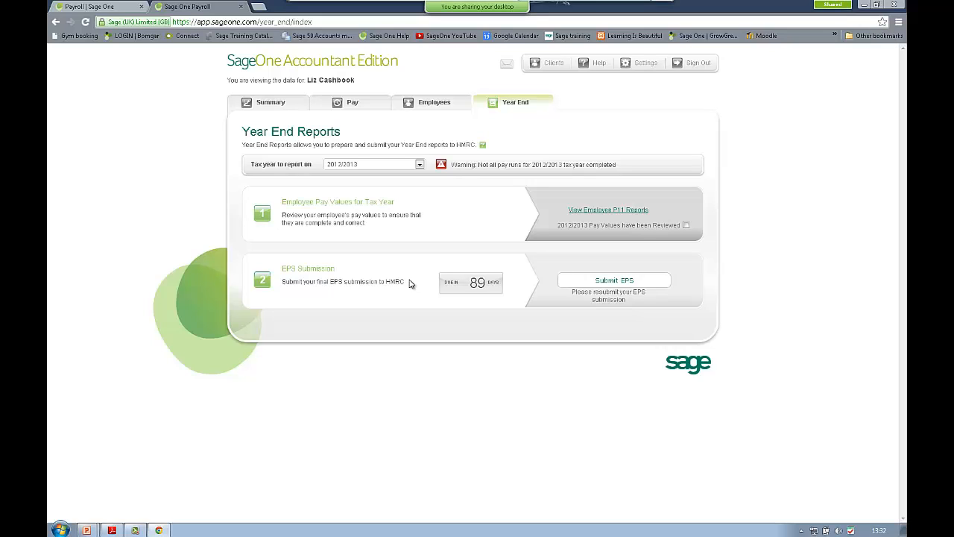
# Step: Start the final EPS and answer No to free-of-tax payments, others' expenses and outside-UK employer questions
pyautogui.click(612, 284)
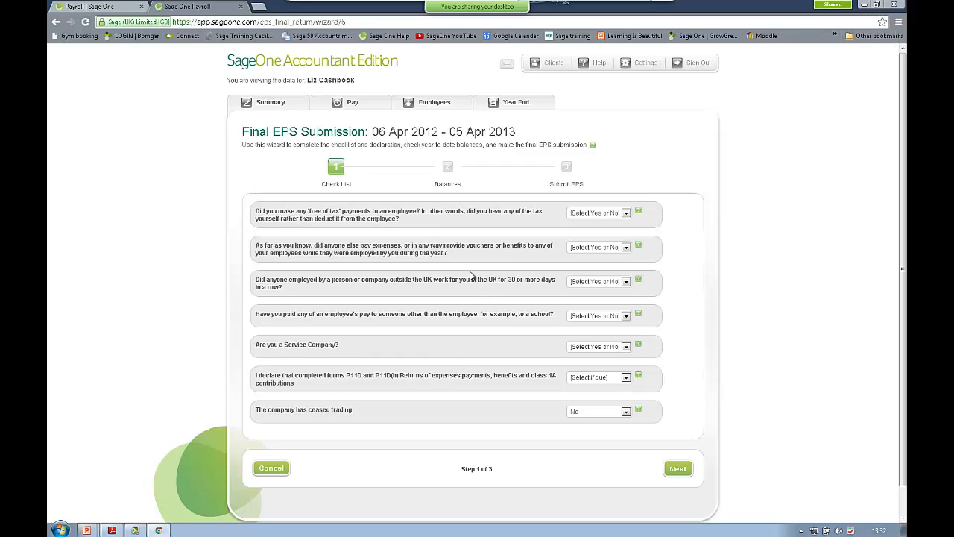
pyautogui.click(625, 214)
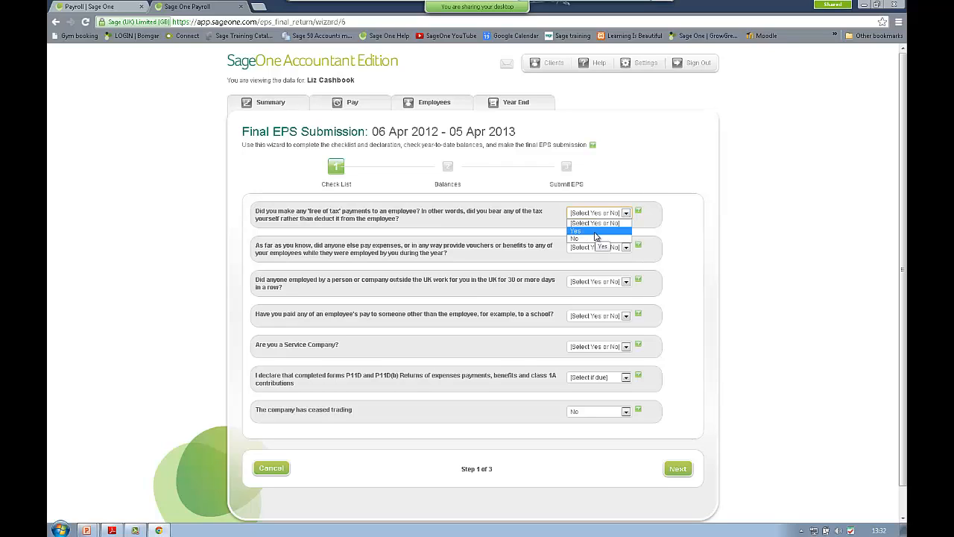
pyautogui.click(593, 239)
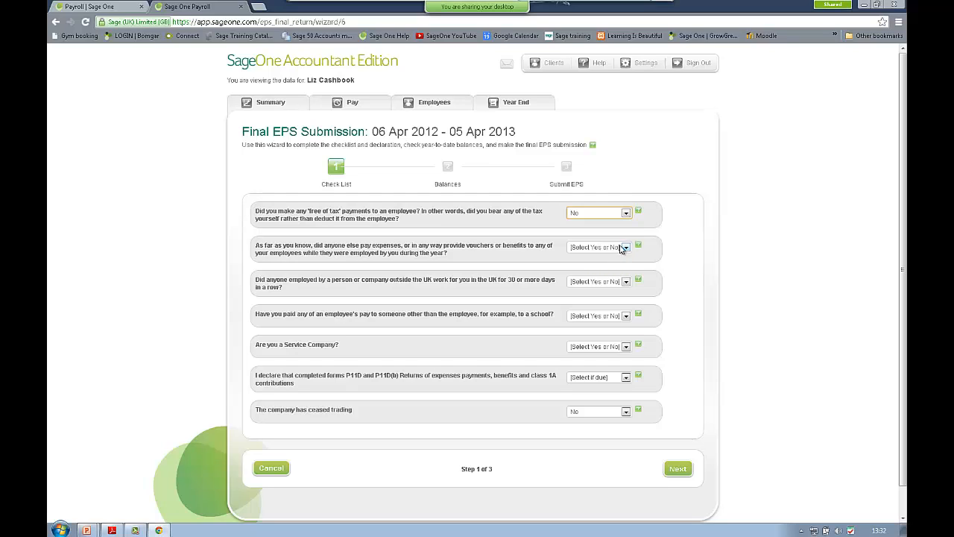
pyautogui.click(625, 248)
pyautogui.click(590, 273)
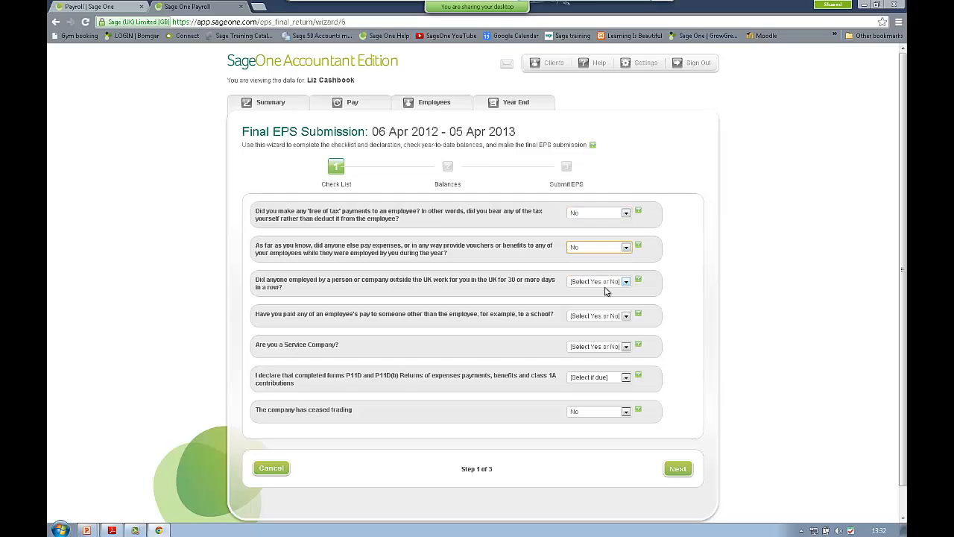
pyautogui.click(605, 289)
pyautogui.click(605, 283)
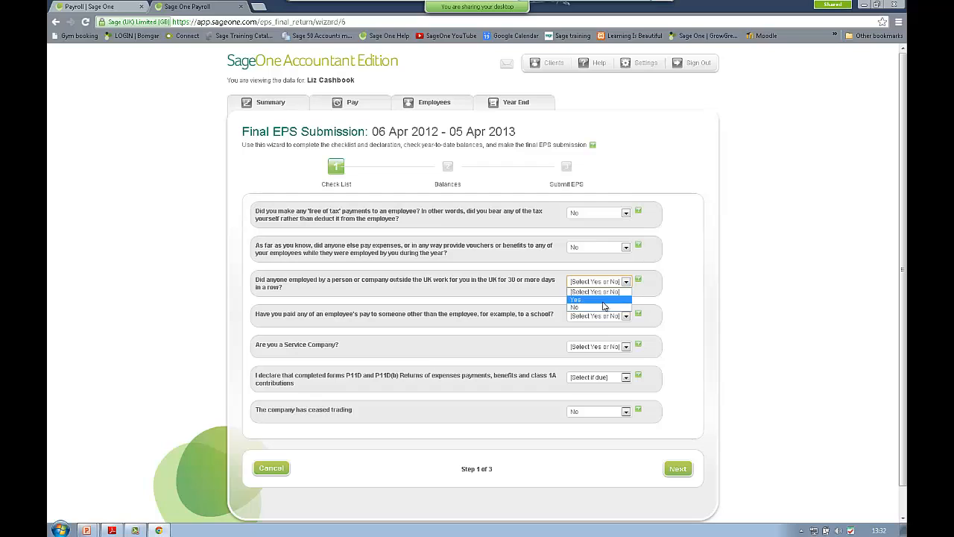
pyautogui.click(603, 307)
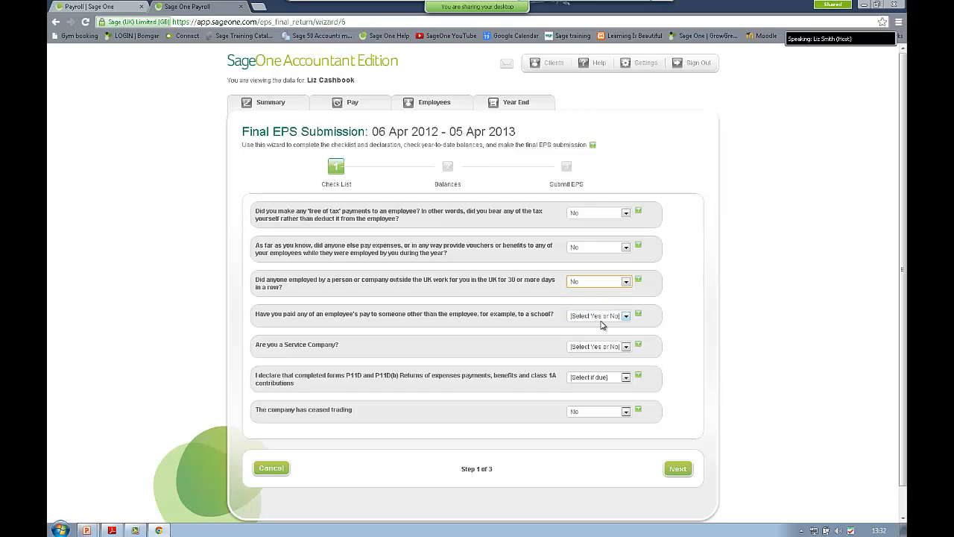
# Step: Answer No to pay-to-others and Service Company, declare P11D forms not due, keep ceased trading No, and continue
pyautogui.click(605, 316)
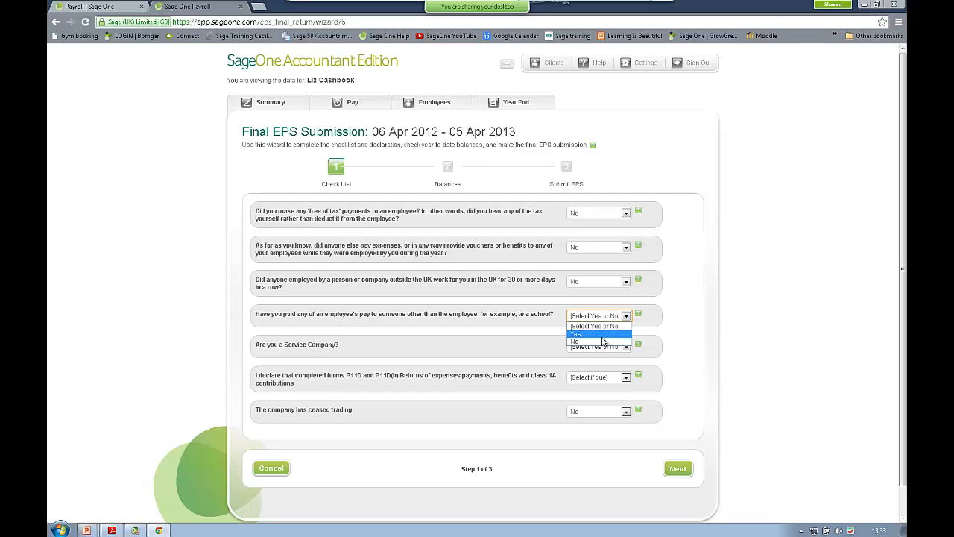
pyautogui.click(605, 340)
pyautogui.click(605, 348)
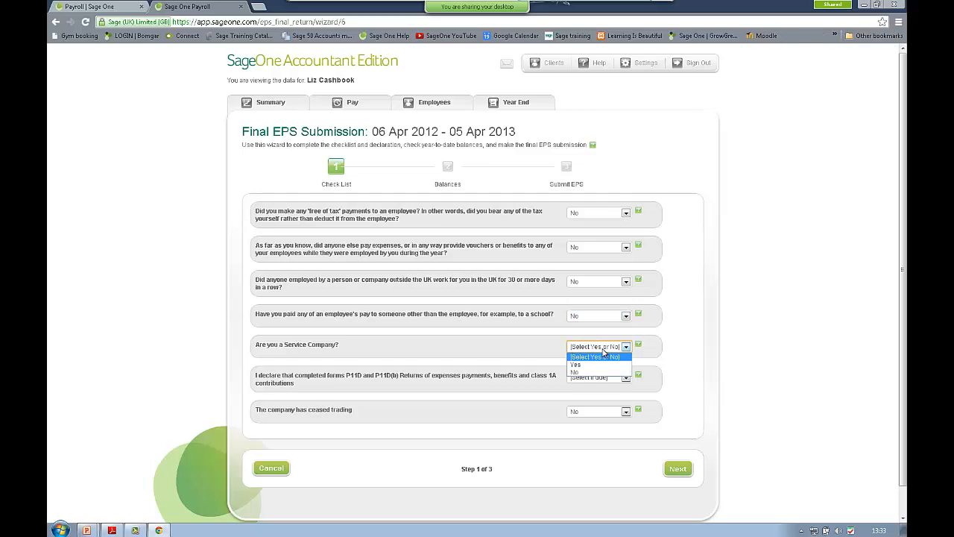
pyautogui.click(600, 370)
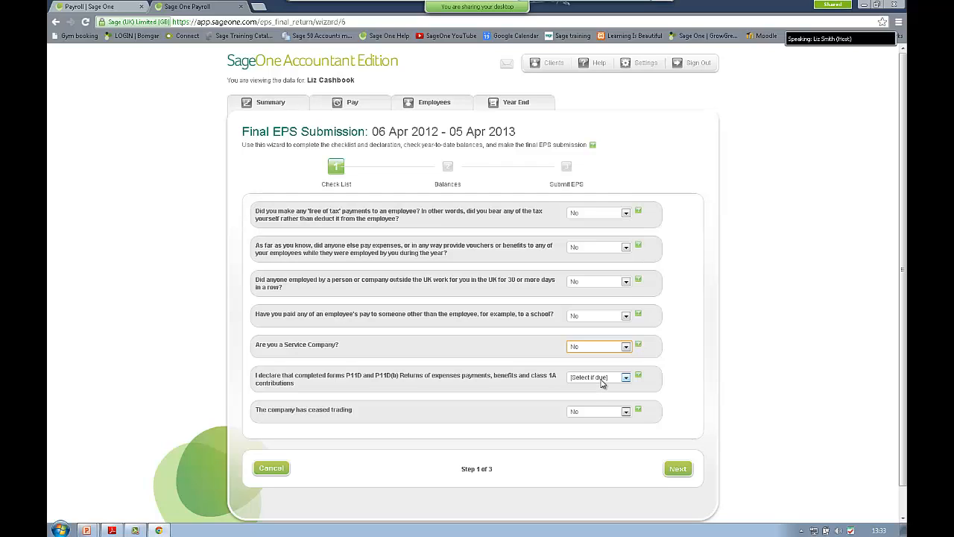
pyautogui.click(601, 380)
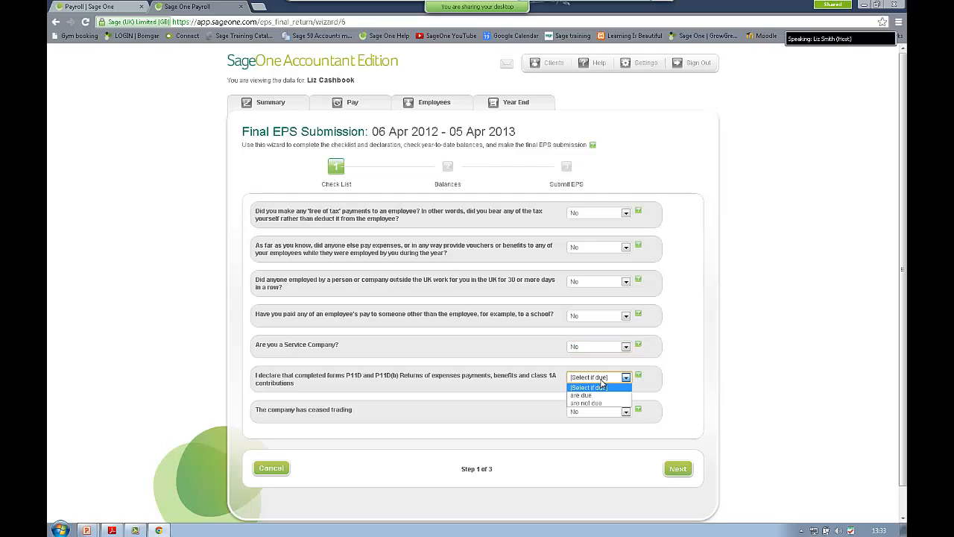
pyautogui.click(600, 403)
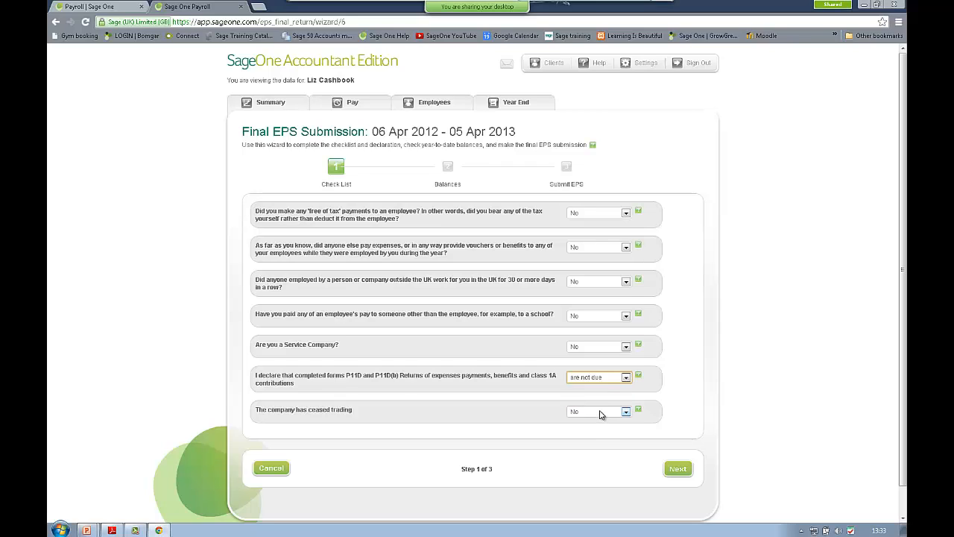
pyautogui.click(601, 414)
pyautogui.click(598, 444)
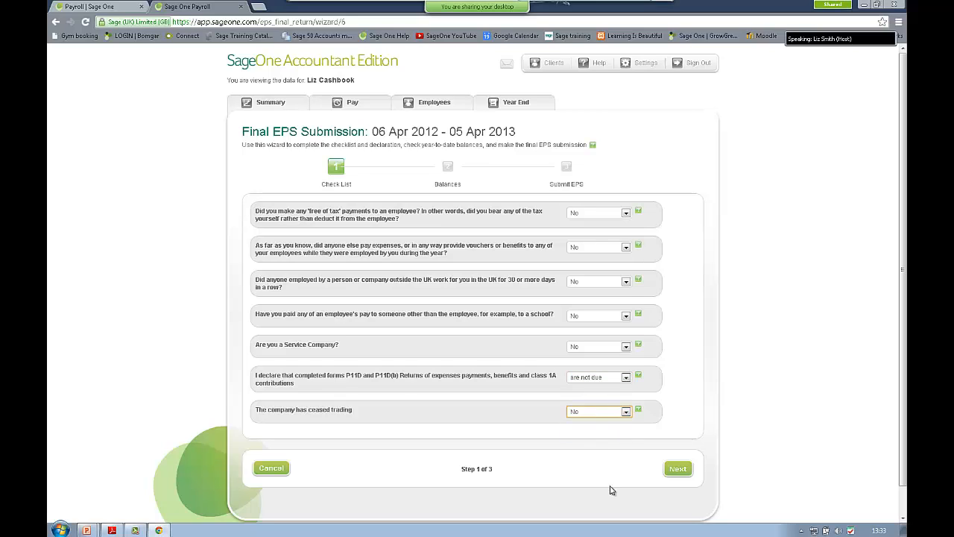
pyautogui.click(675, 469)
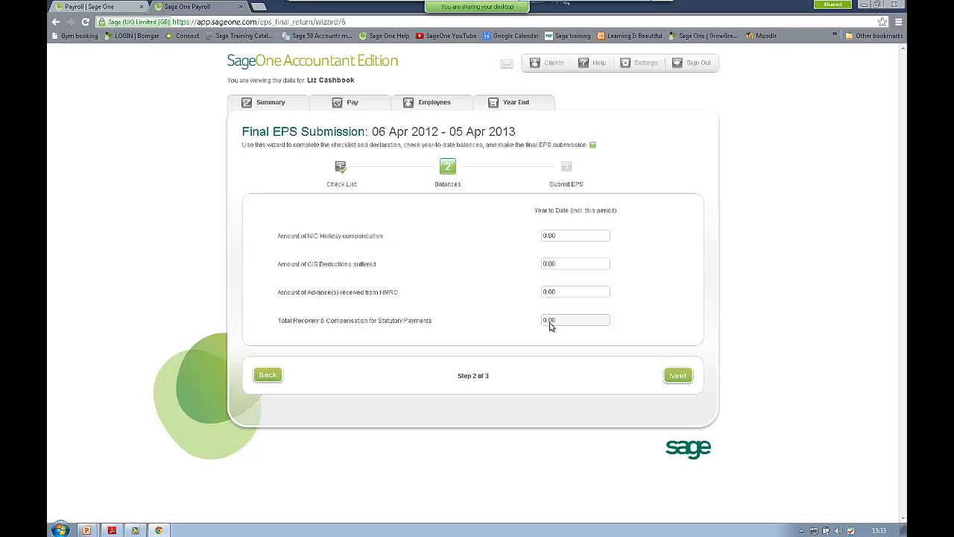
# Step: Pass the Balances step and submit the final 2012-13 EPS to HMRC with the saved HMRC login
pyautogui.click(677, 375)
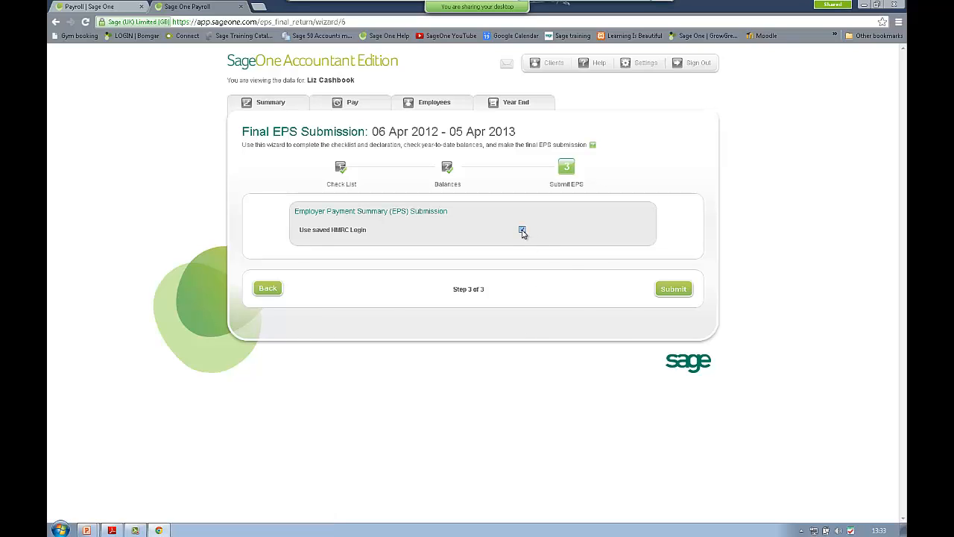
pyautogui.click(523, 230)
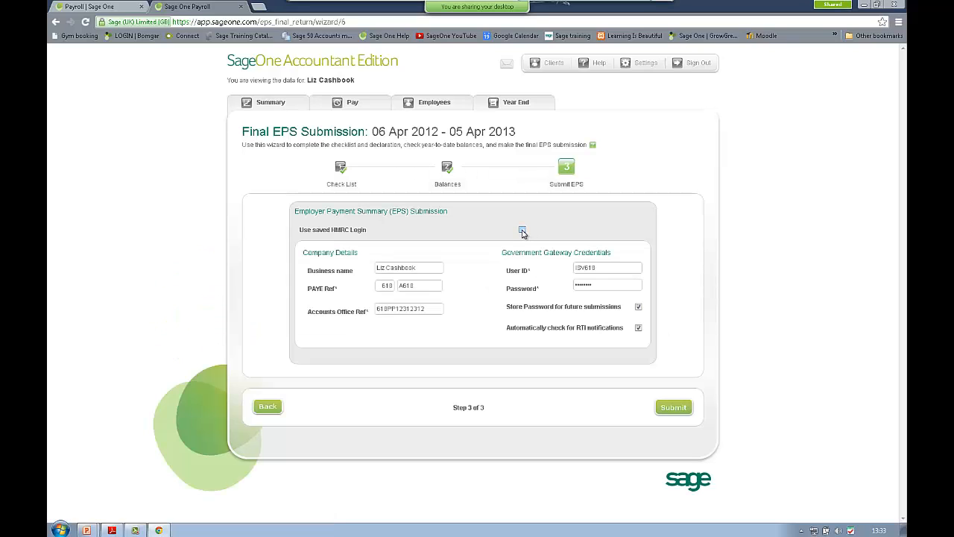
pyautogui.click(522, 230)
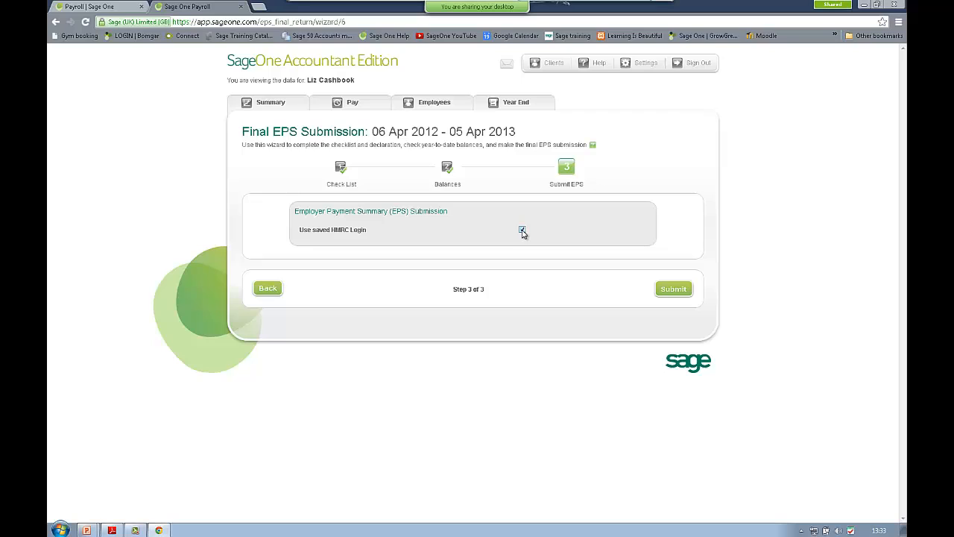
pyautogui.click(674, 289)
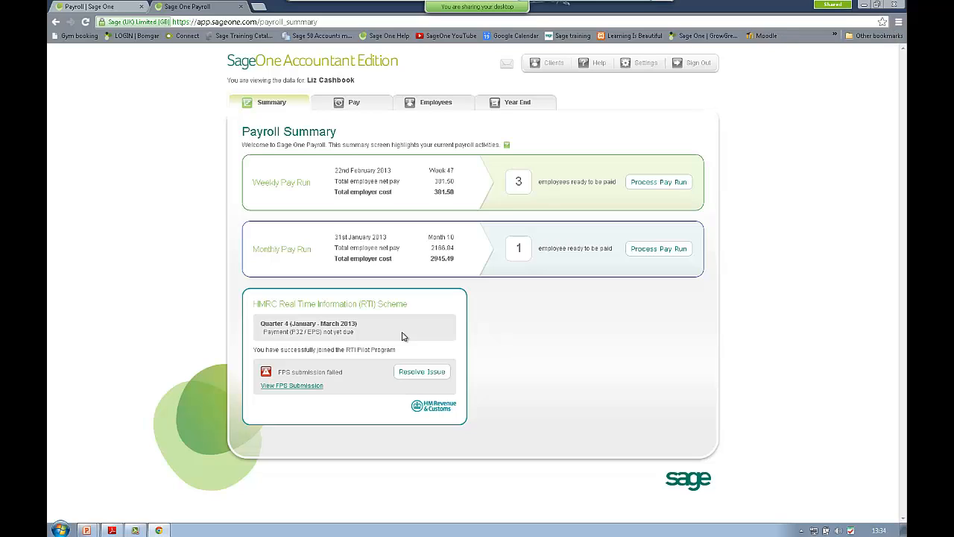
pyautogui.click(437, 103)
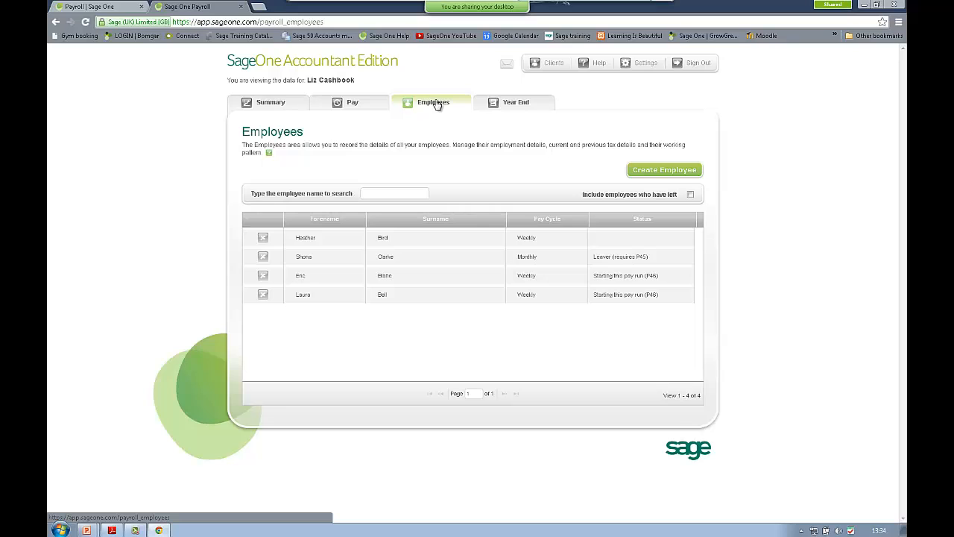
pyautogui.click(312, 240)
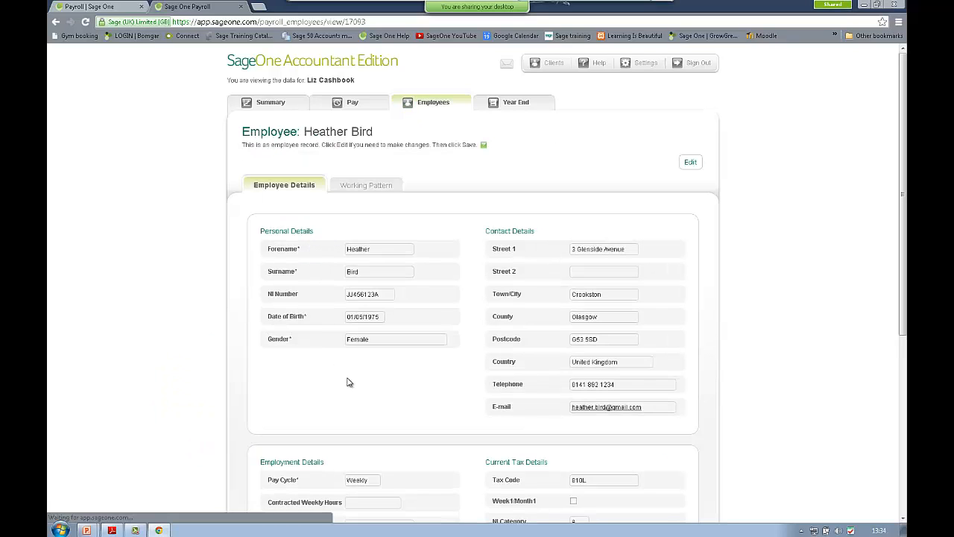
pyautogui.scroll(-3, 371, 380)
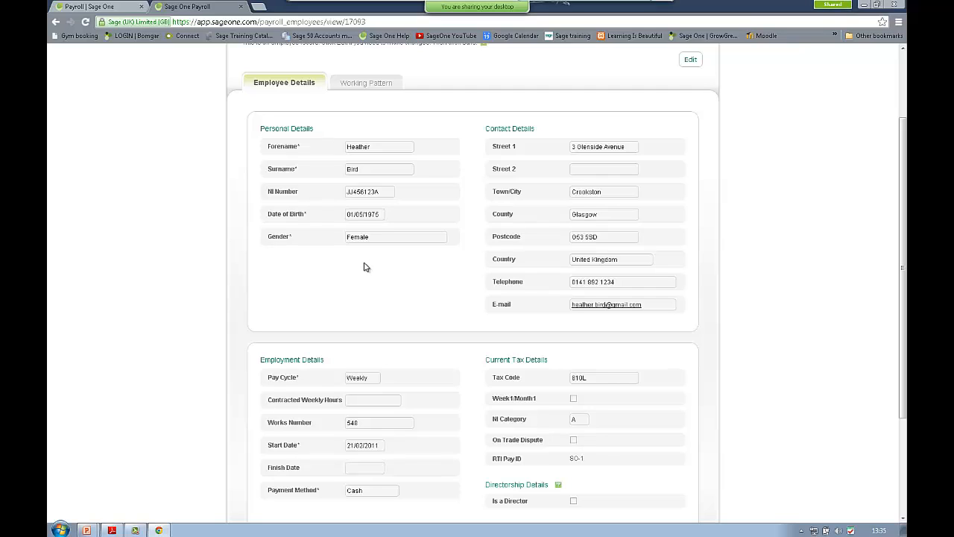
pyautogui.scroll(3, 365, 266)
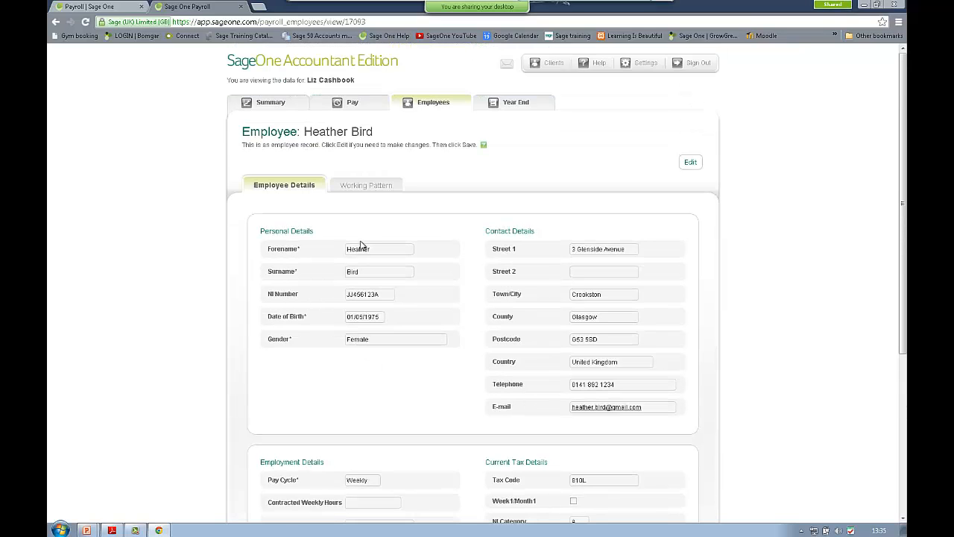
pyautogui.click(358, 186)
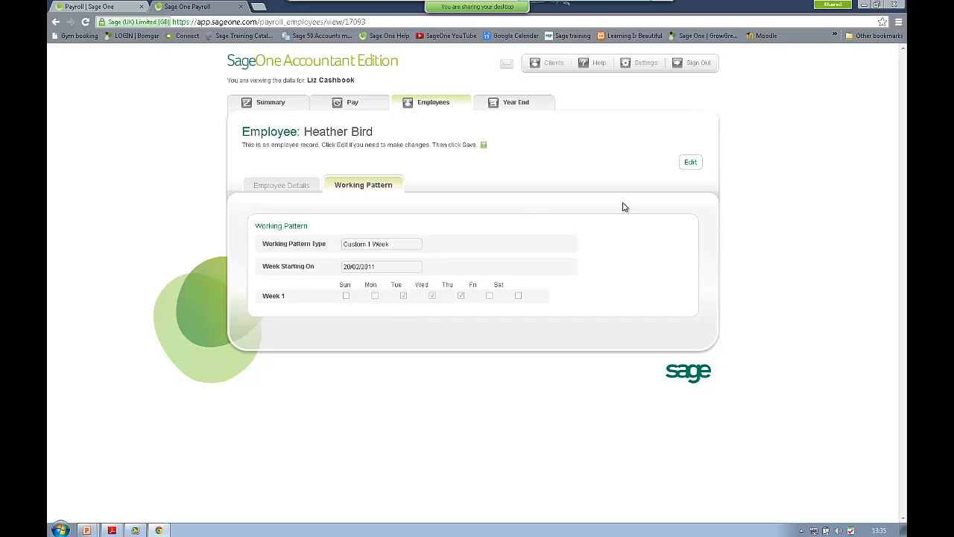
pyautogui.click(691, 163)
pyautogui.click(412, 244)
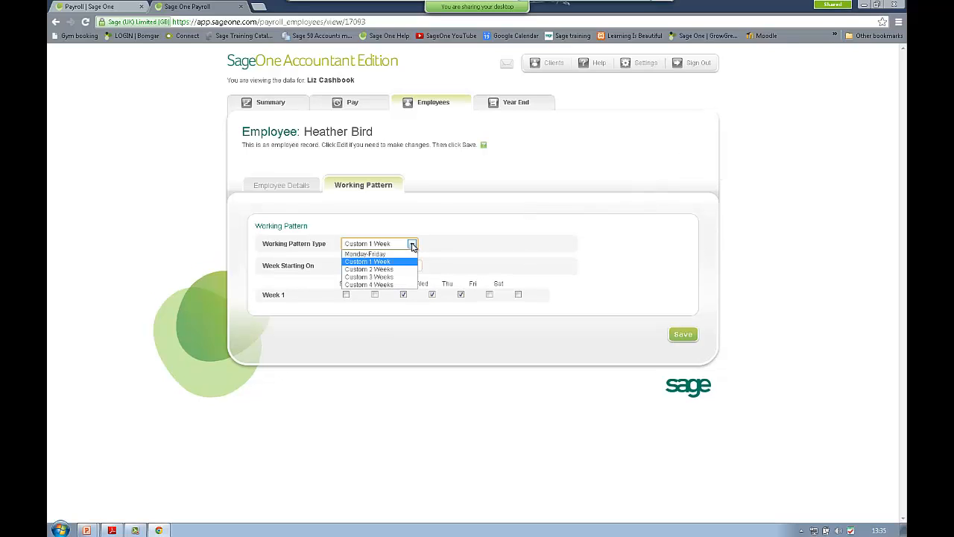
pyautogui.click(413, 245)
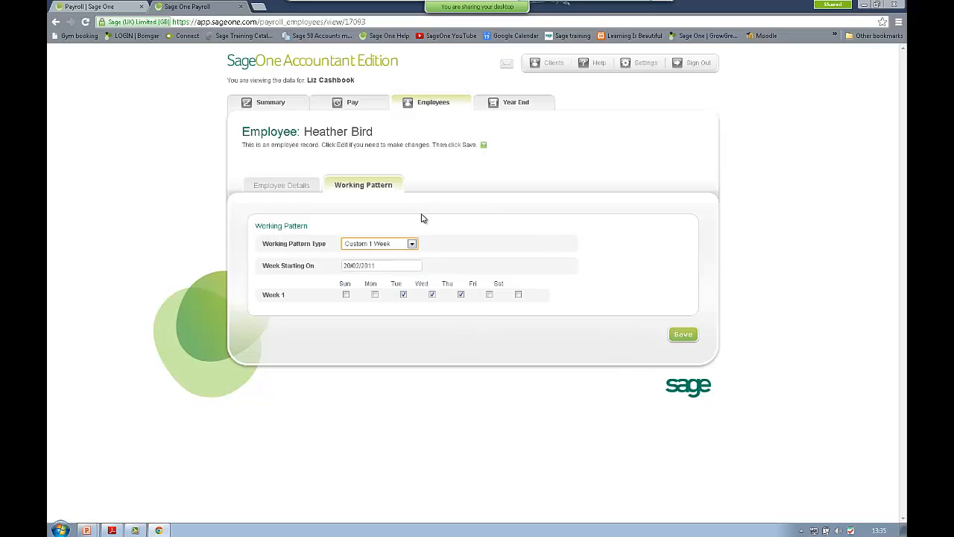
pyautogui.click(265, 105)
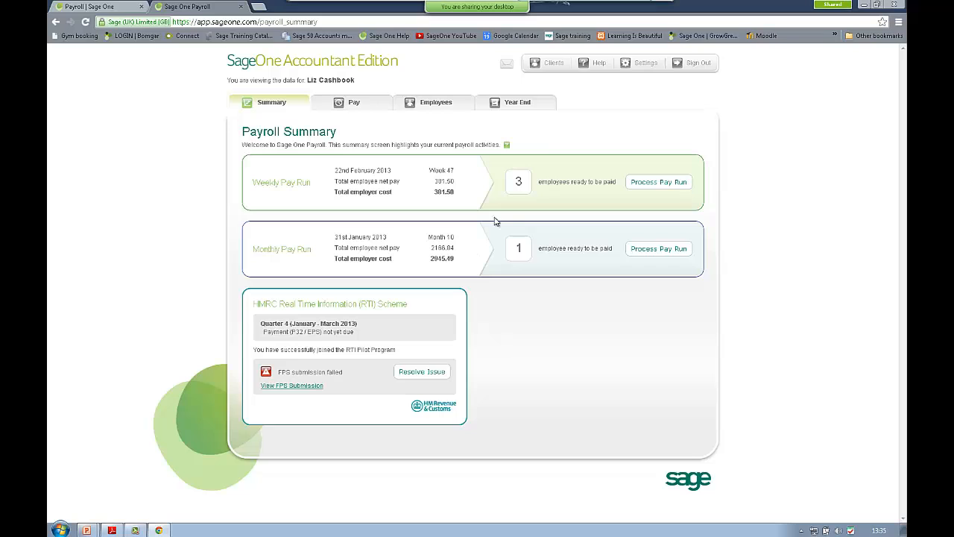
# Step: Select Liz Cashbook from the Clients list and log into its Accounts service
pyautogui.click(551, 65)
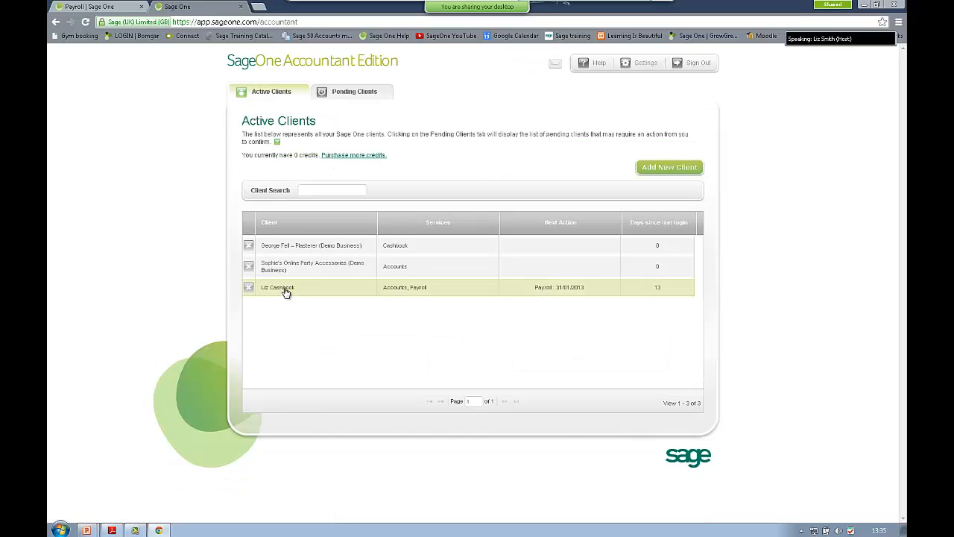
pyautogui.click(286, 290)
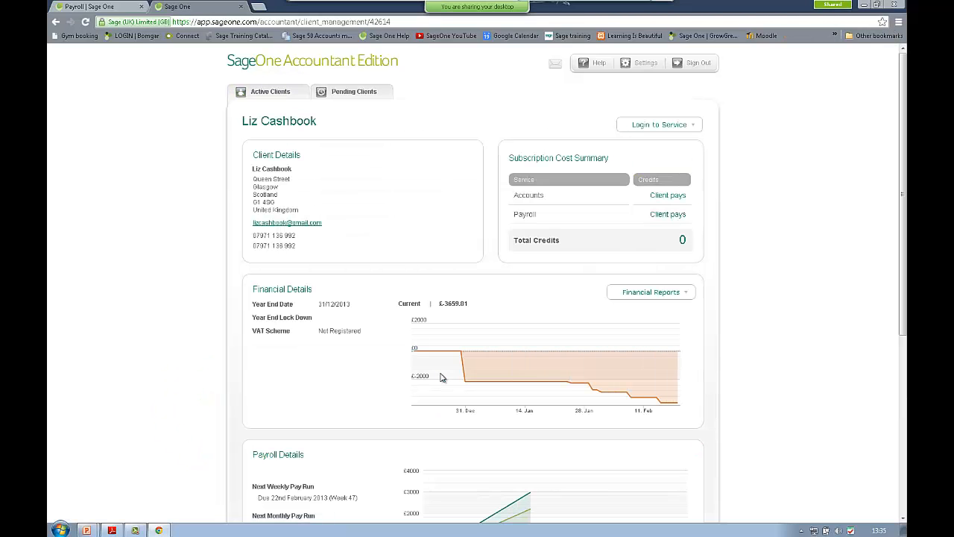
pyautogui.click(677, 124)
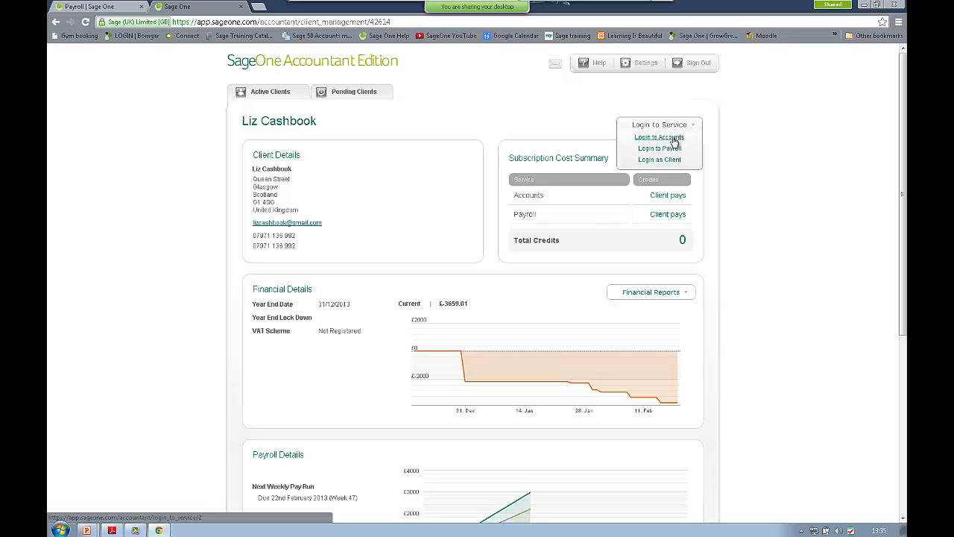
pyautogui.click(673, 141)
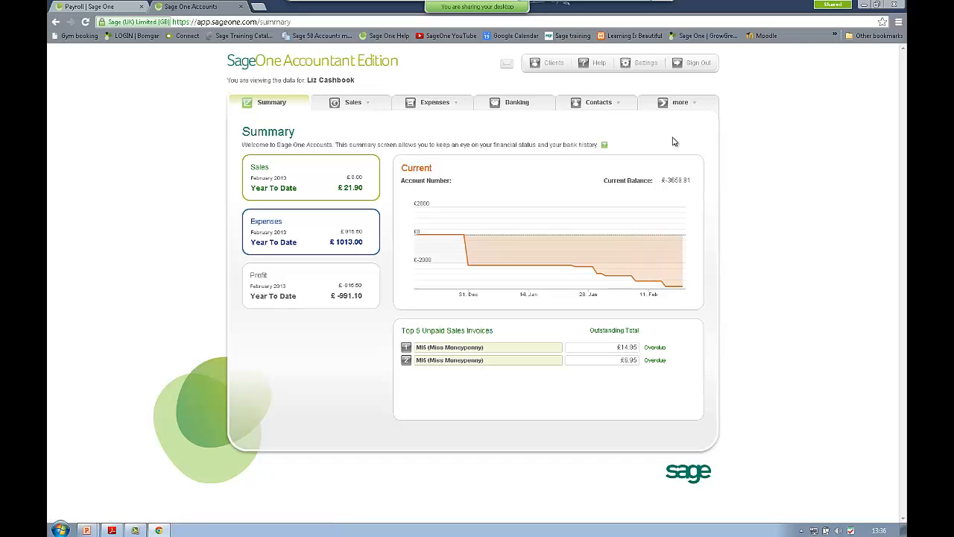
# Step: Open the February 2013 Trial Balance and review activity for Wages & staff costs and Cash at Bank
pyautogui.click(682, 106)
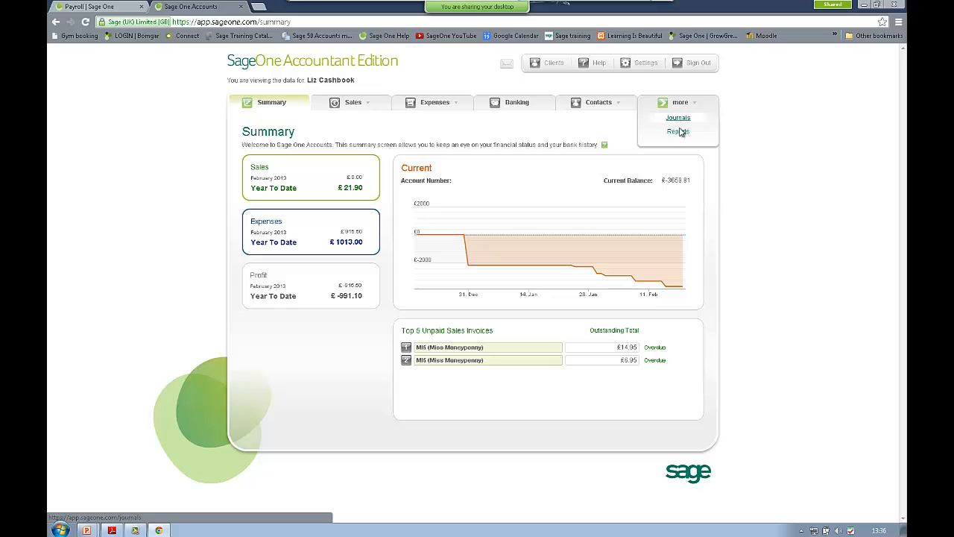
pyautogui.click(678, 132)
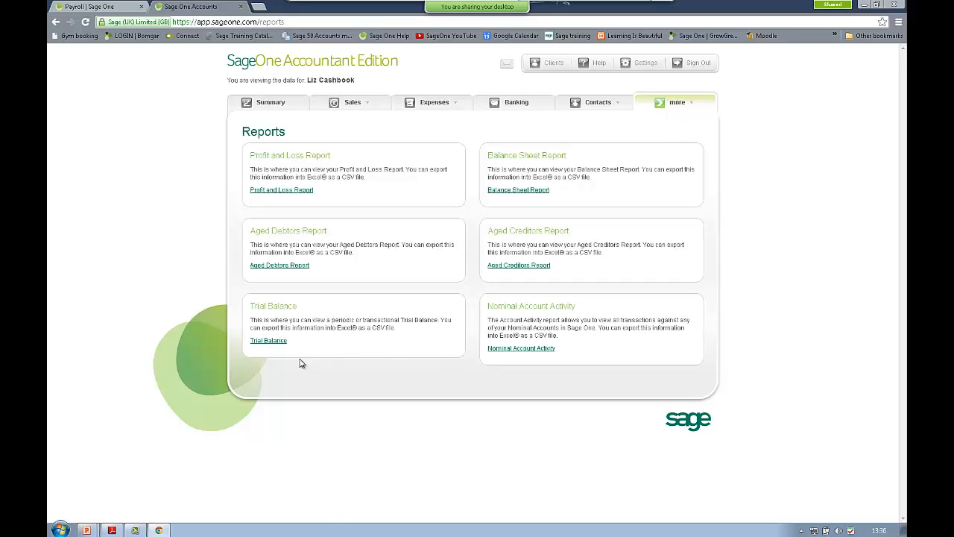
pyautogui.click(270, 341)
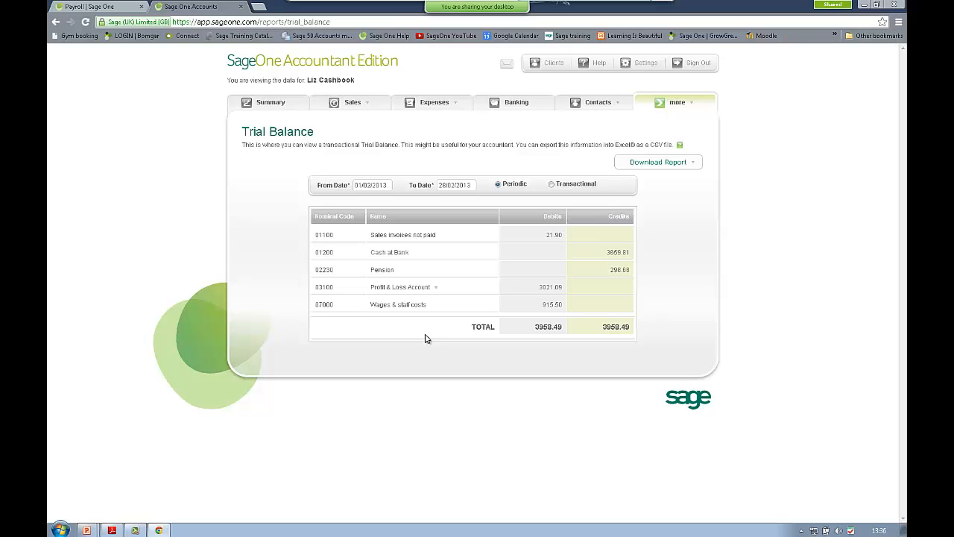
pyautogui.click(379, 307)
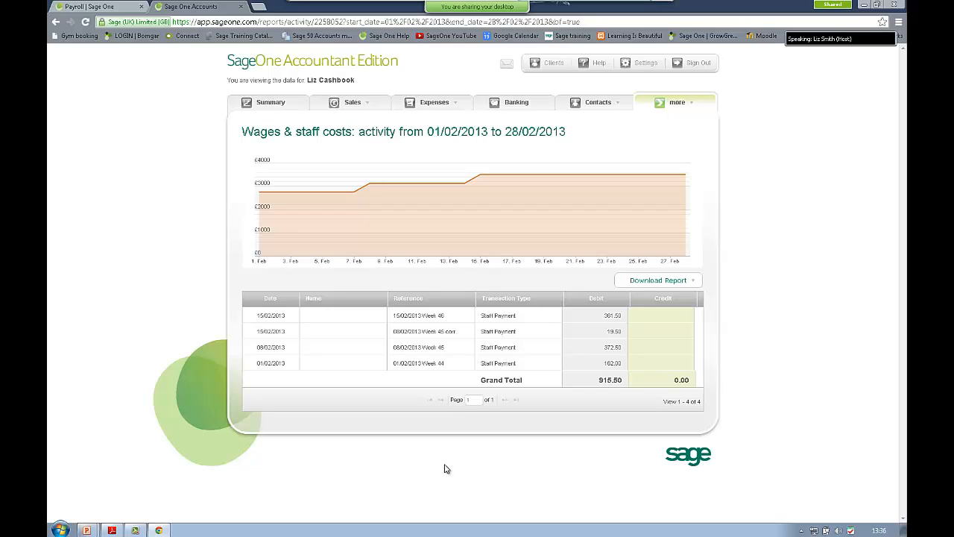
pyautogui.click(429, 330)
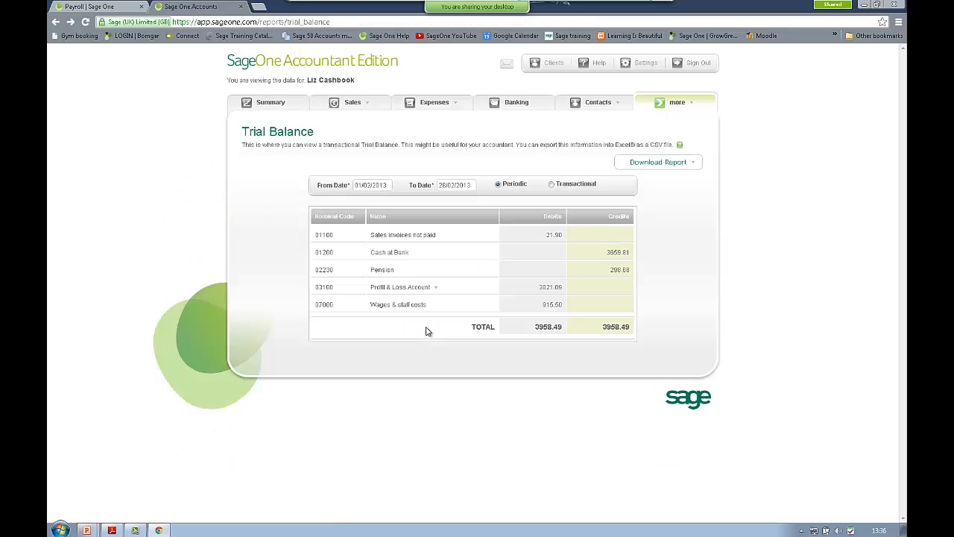
pyautogui.click(400, 255)
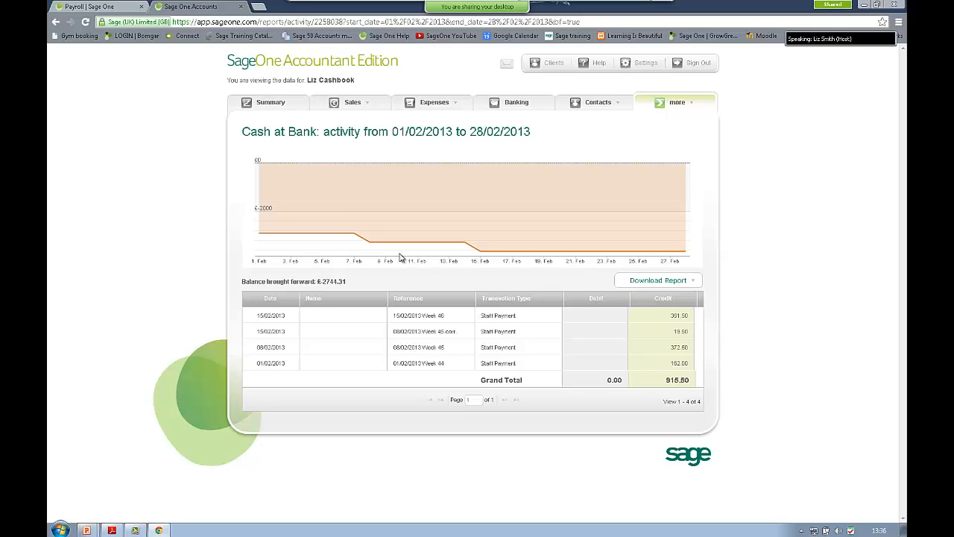
# Step: Return to the clients list, minimise the browser and advance to the next presentation slide
pyautogui.click(538, 64)
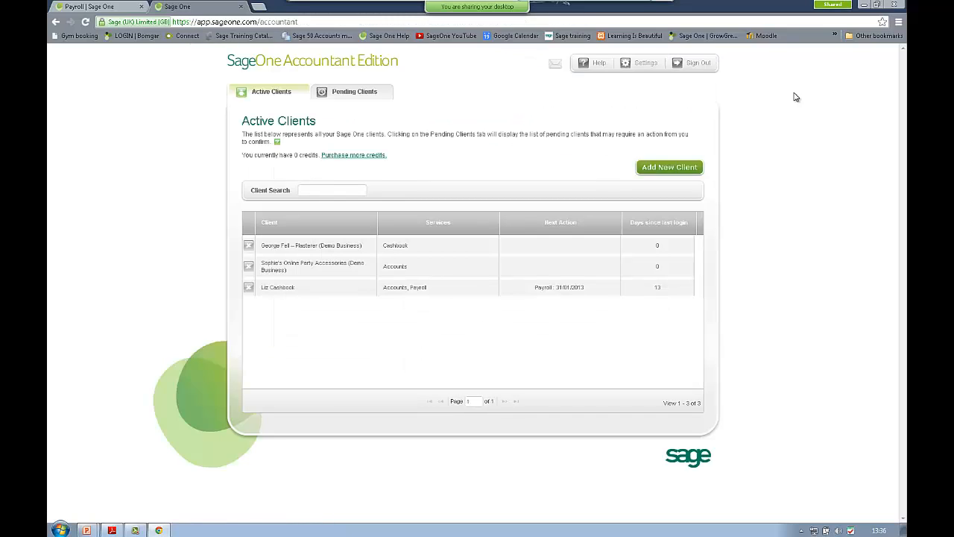
pyautogui.click(864, 6)
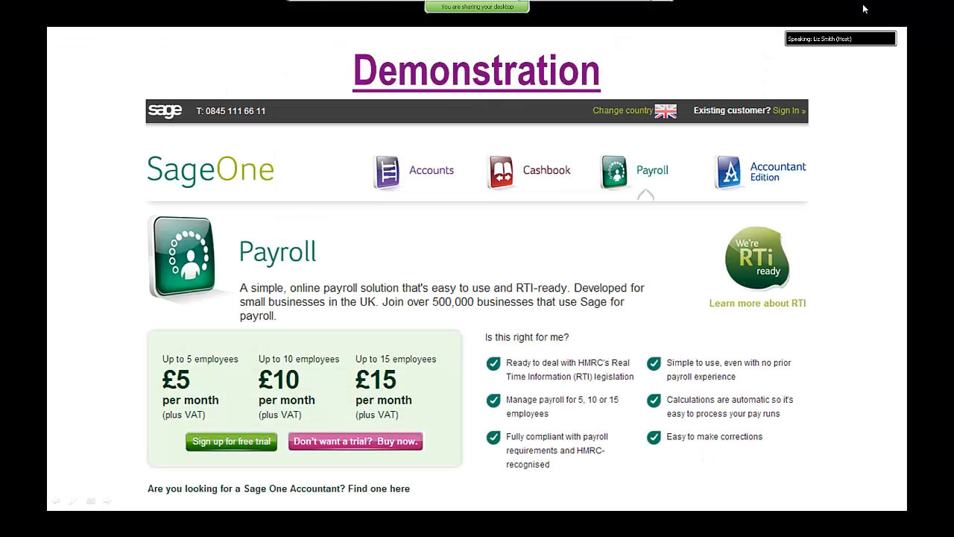
pyautogui.click(656, 344)
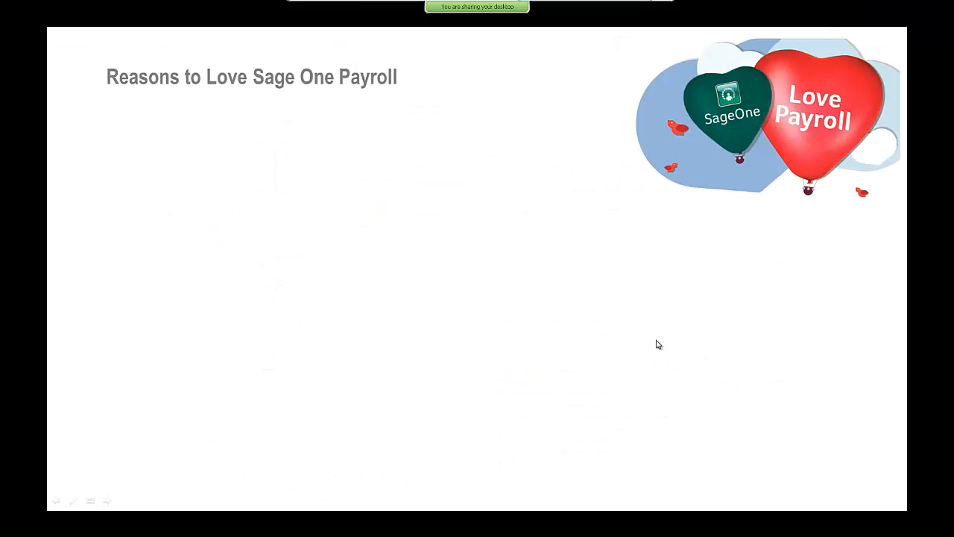